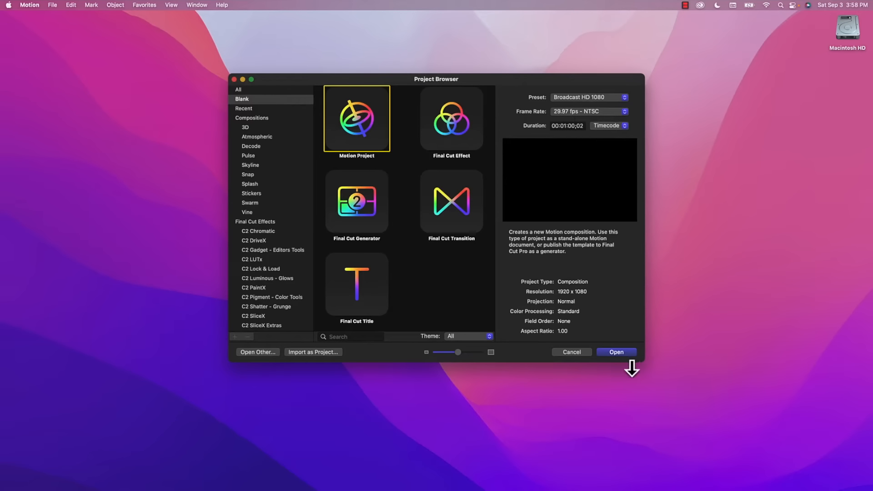
# Create a blank Motion project at Broadcast HD 1080, 29.97 fps, and draw a small circle at about X -39 px, Y 27 px
pyautogui.click(616, 352)
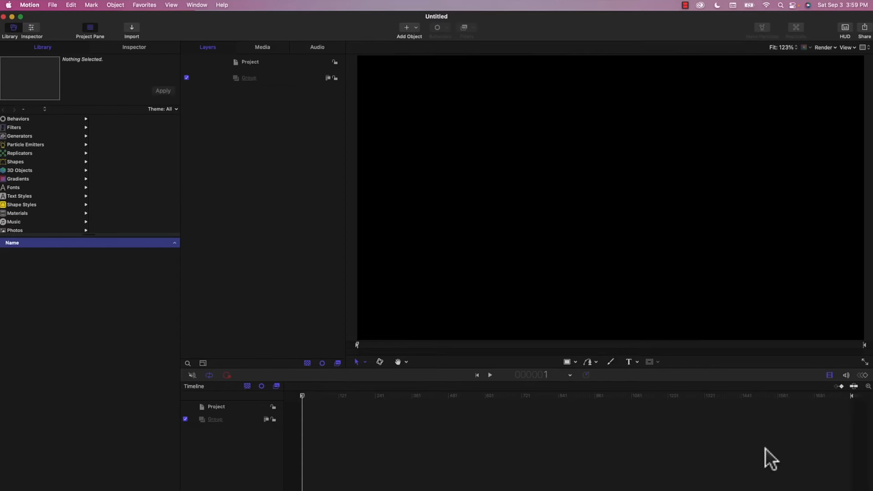
pyautogui.click(575, 361)
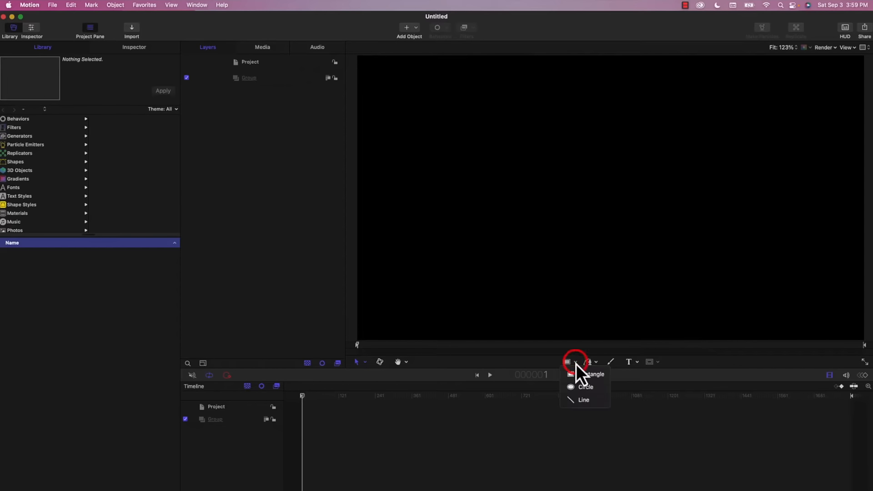
pyautogui.click(584, 387)
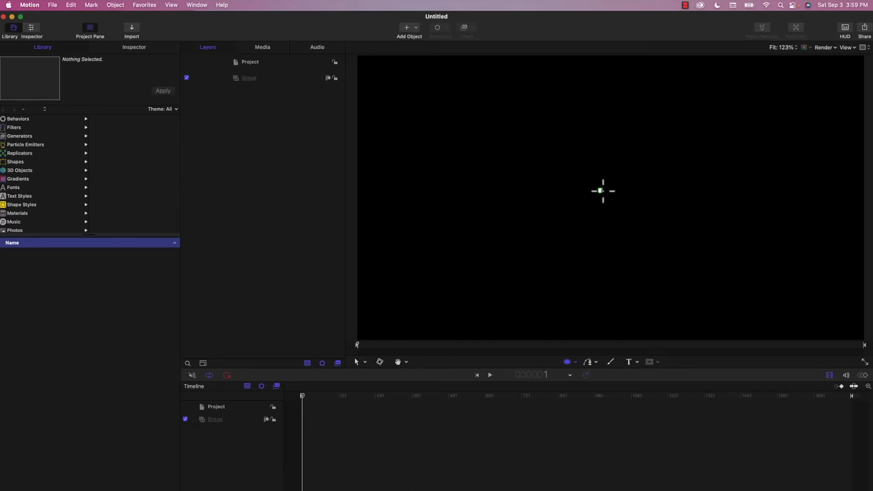
pyautogui.click(601, 190)
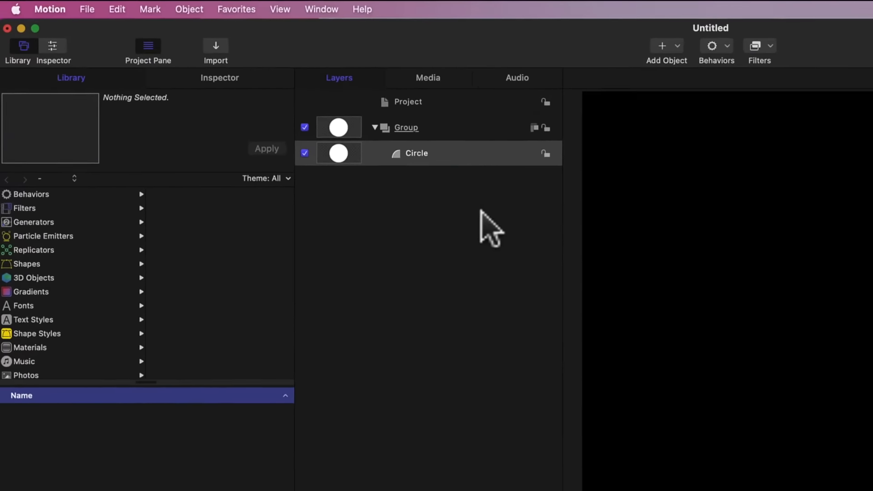
# Rename the circle layer as Star
pyautogui.click(254, 94)
pyautogui.doubleClick(460, 167)
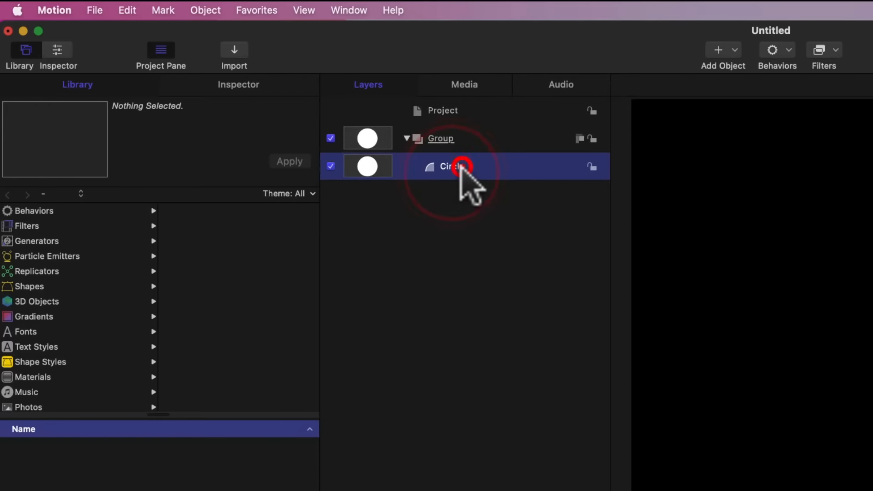
pyautogui.write('Star')
pyautogui.press('Return')
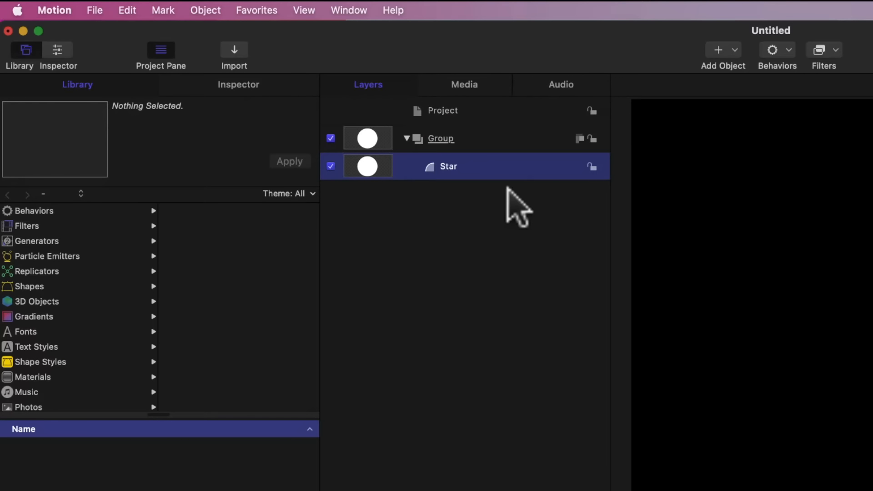
# Reset the Star shape's Position parameter to return it to the canvas centre
pyautogui.click(246, 82)
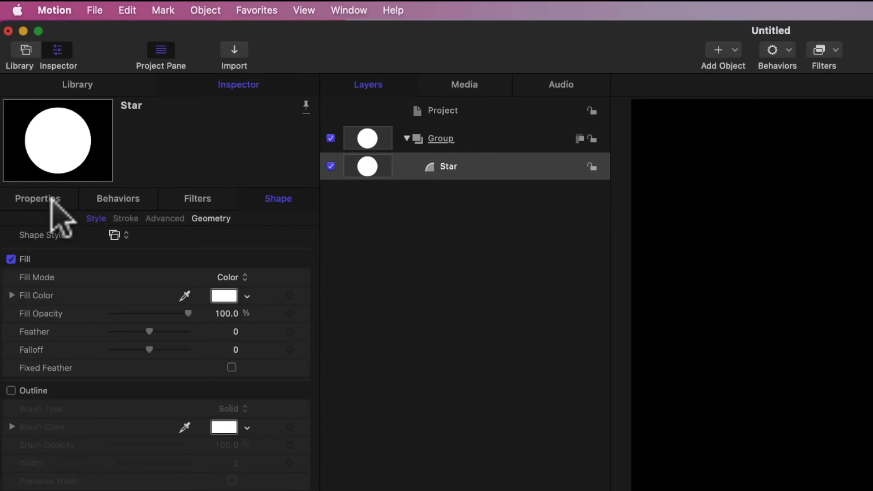
pyautogui.click(50, 198)
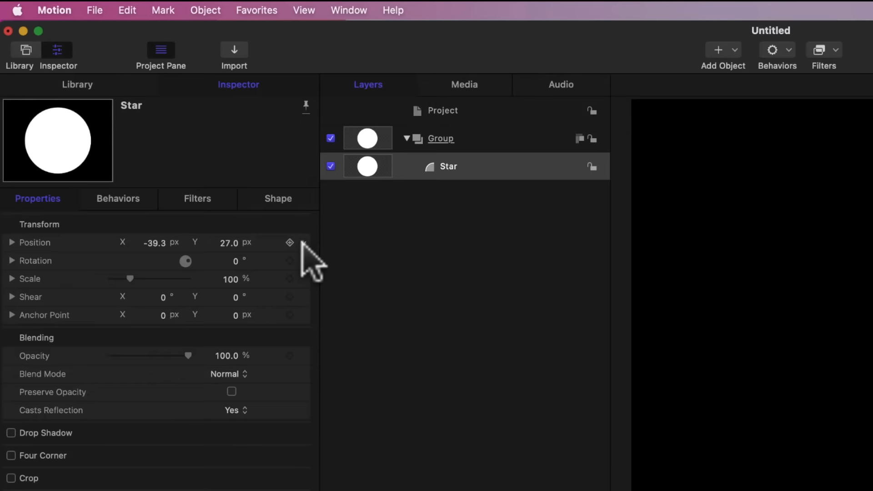
pyautogui.click(304, 242)
pyautogui.click(302, 243)
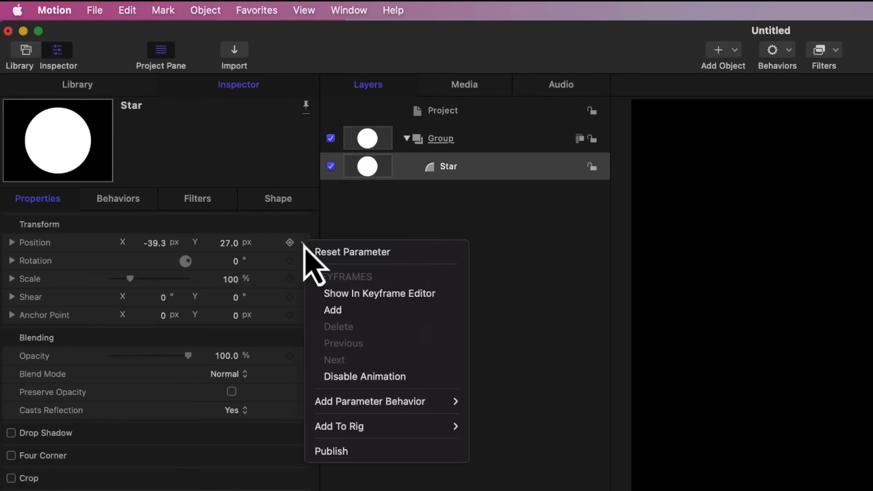
pyautogui.click(349, 253)
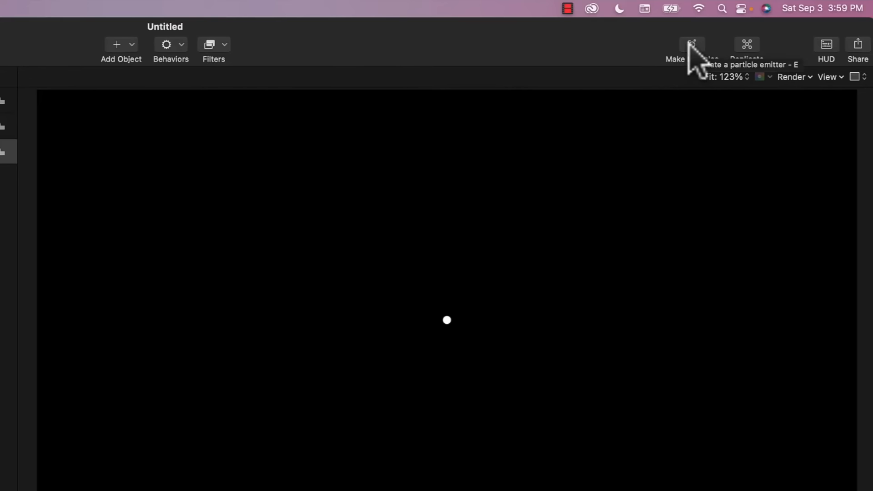
# Make a particle emitter from the Star shape and name it Starfield Emitter
pyautogui.click(693, 44)
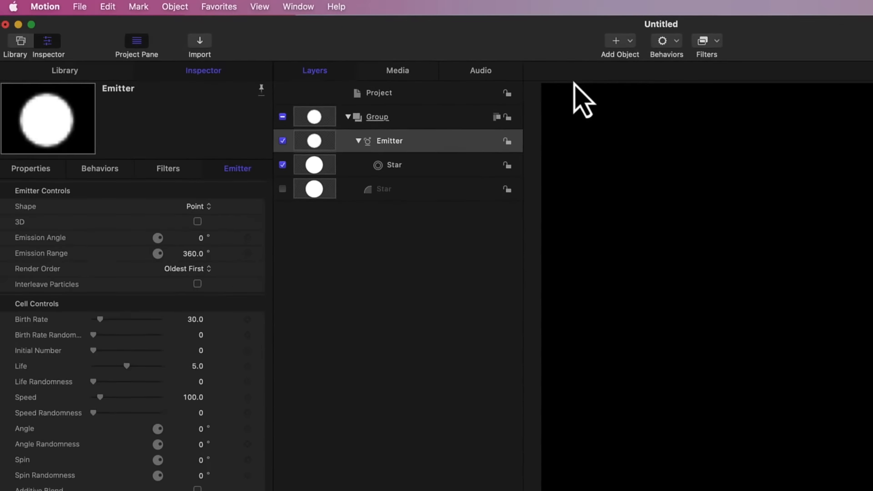
pyautogui.click(400, 143)
pyautogui.click(400, 144)
pyautogui.write('S')
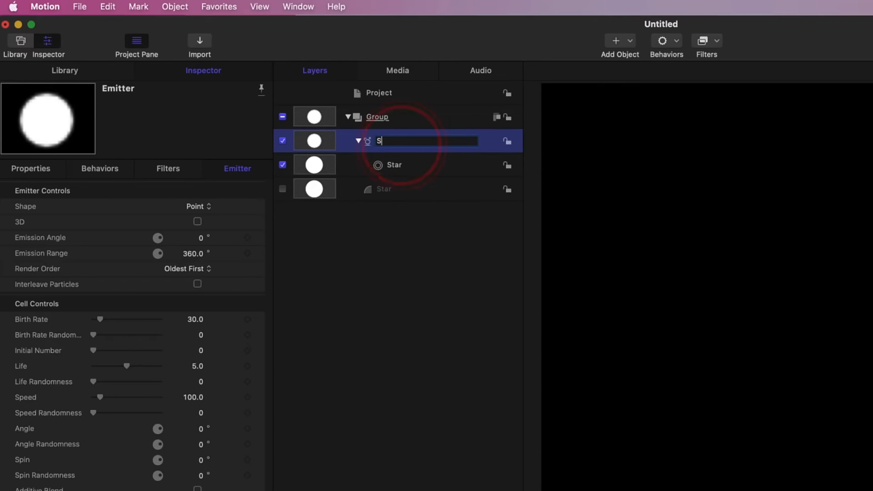
pyautogui.write('tarfield Emitter')
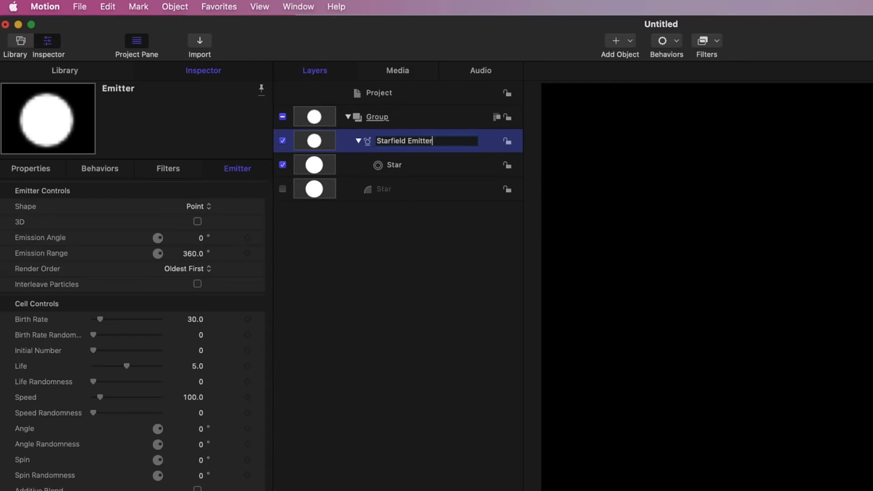
pyautogui.press('Return')
# Rename the group containing the emitter as Starfield
pyautogui.doubleClick(375, 116)
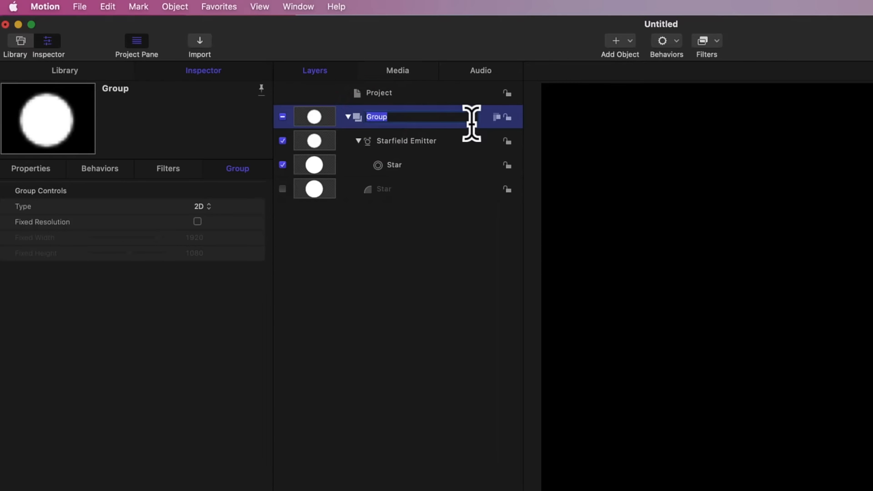
pyautogui.write('Starfield')
pyautogui.press('Return')
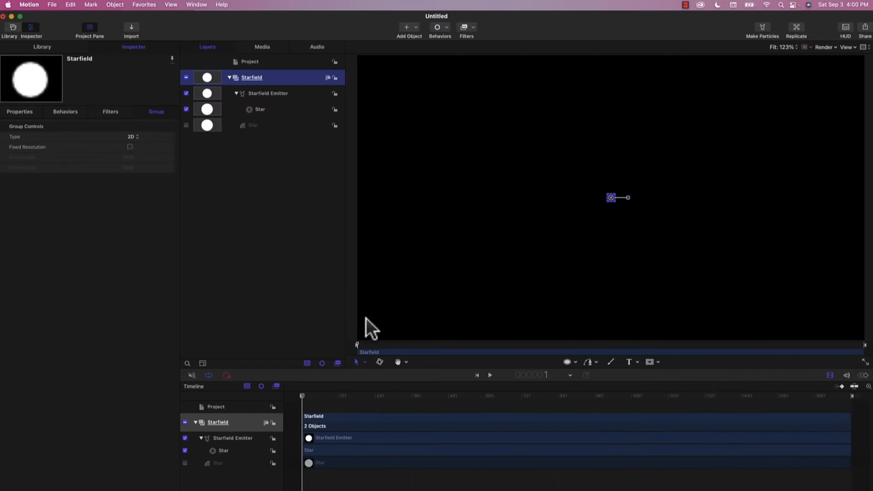
# Select the Starfield Emitter and play the project to preview its default particle motion
pyautogui.click(277, 93)
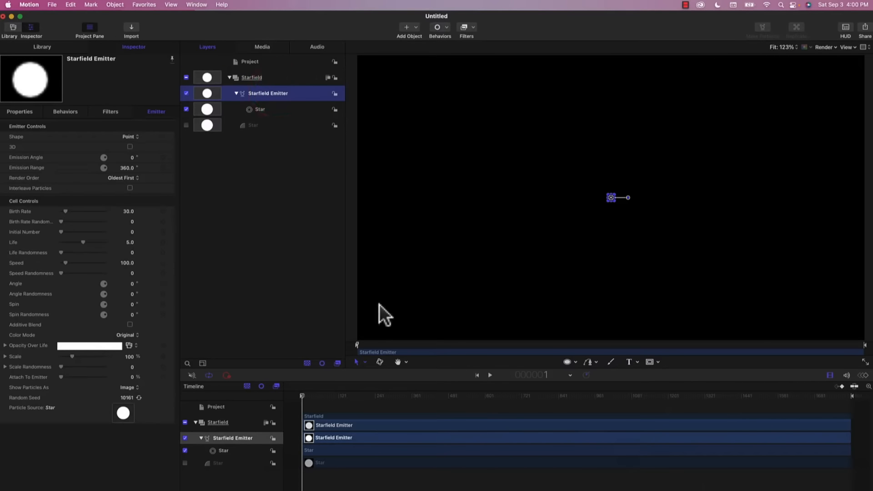
pyautogui.press('space')
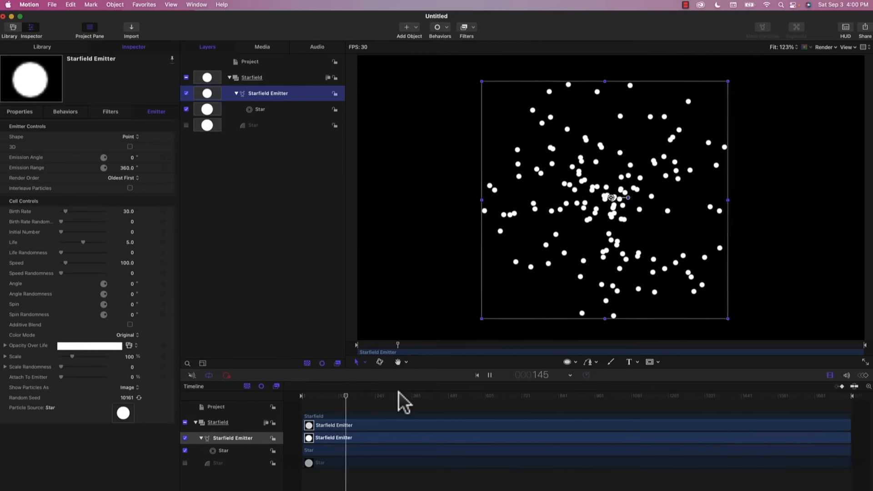
pyautogui.press('space')
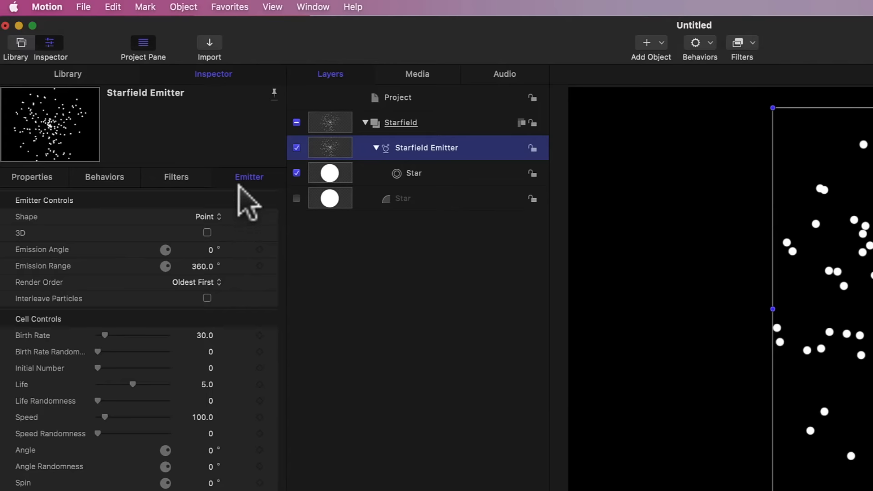
# Turn on 3D for the Starfield Emitter, preview it, and set its Emission Longitude to 0°
pyautogui.click(207, 232)
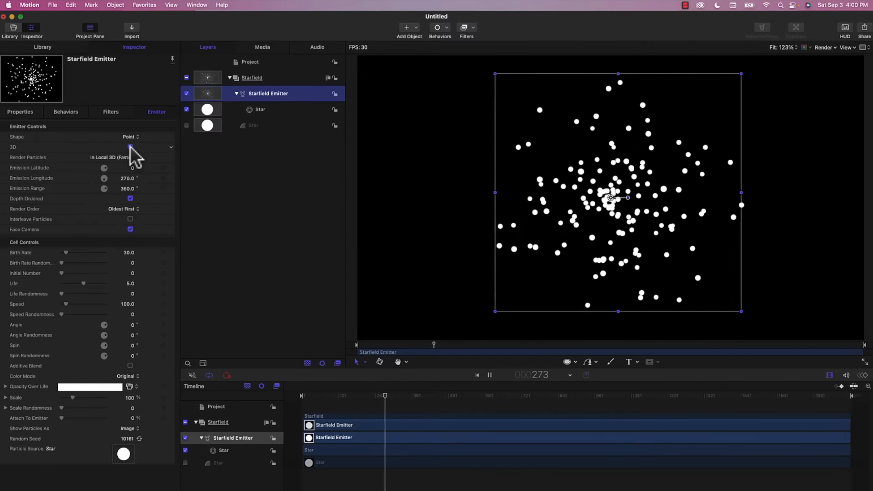
pyautogui.press('space')
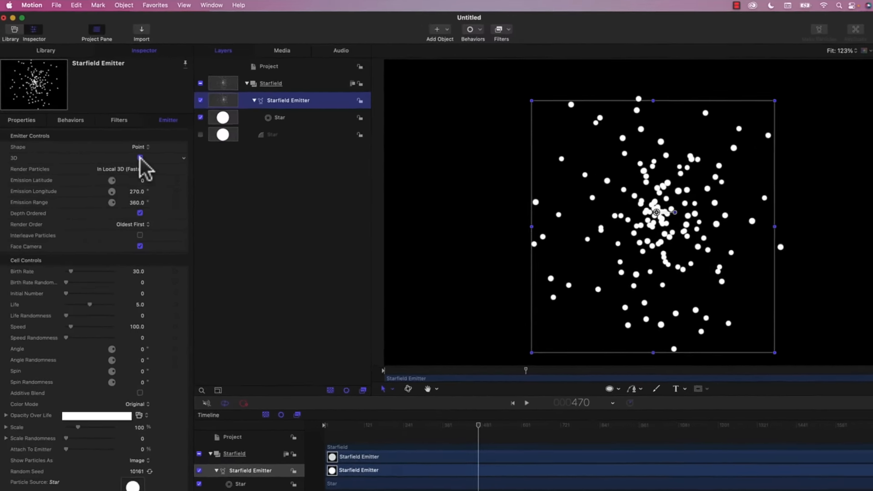
pyautogui.click(127, 178)
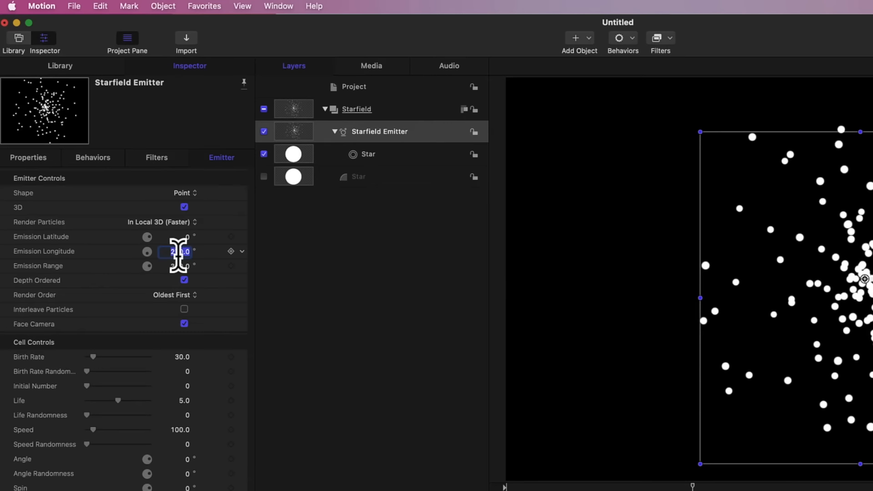
pyautogui.write('0')
pyautogui.press('Return')
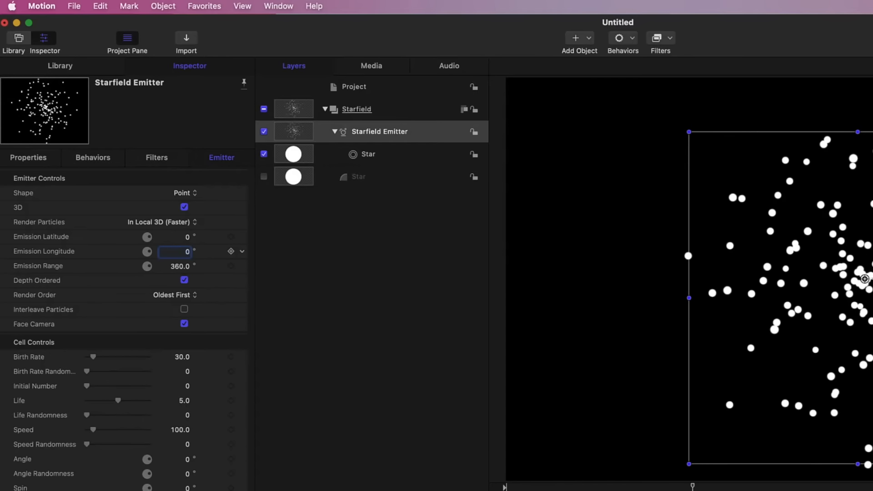
# Set the Starfield Emitter's Emission Range to 30° and play back the narrowed particle stream
pyautogui.click(180, 266)
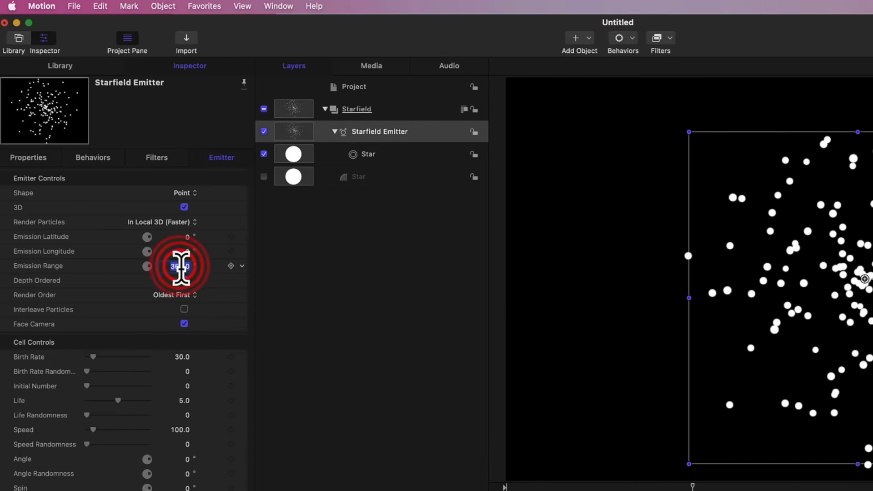
pyautogui.write('30')
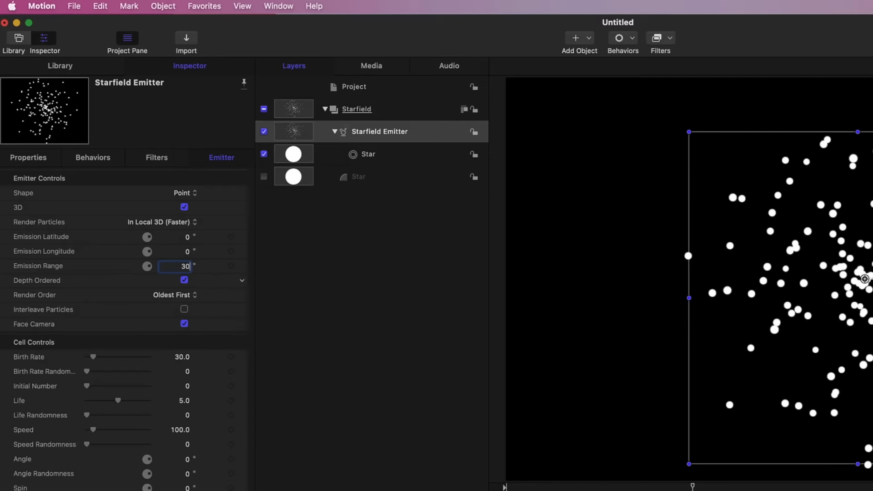
pyautogui.press('Return')
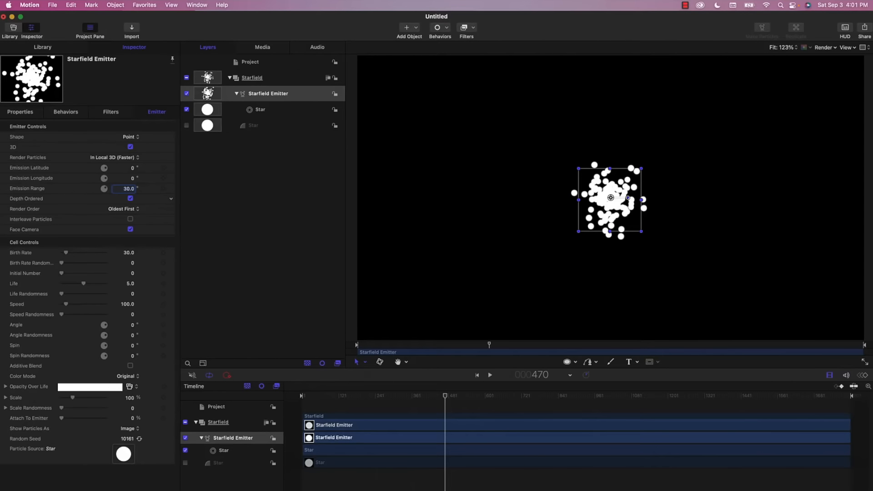
pyautogui.press('space')
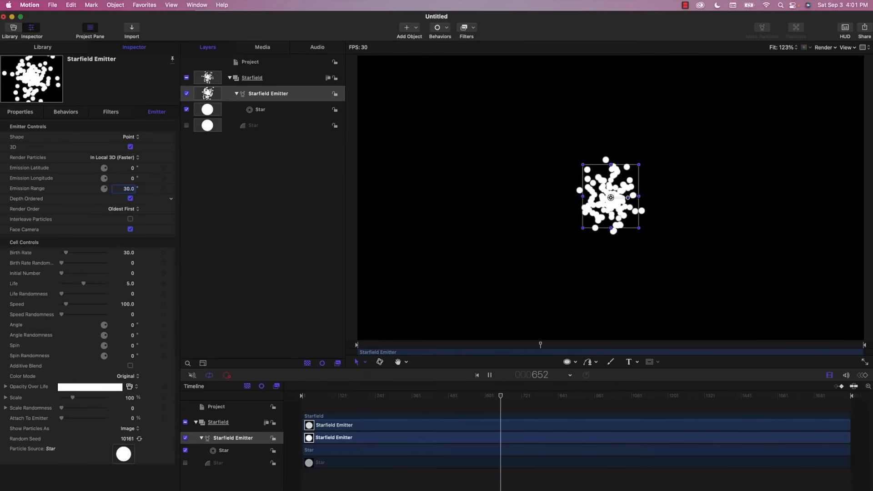
pyautogui.press('space')
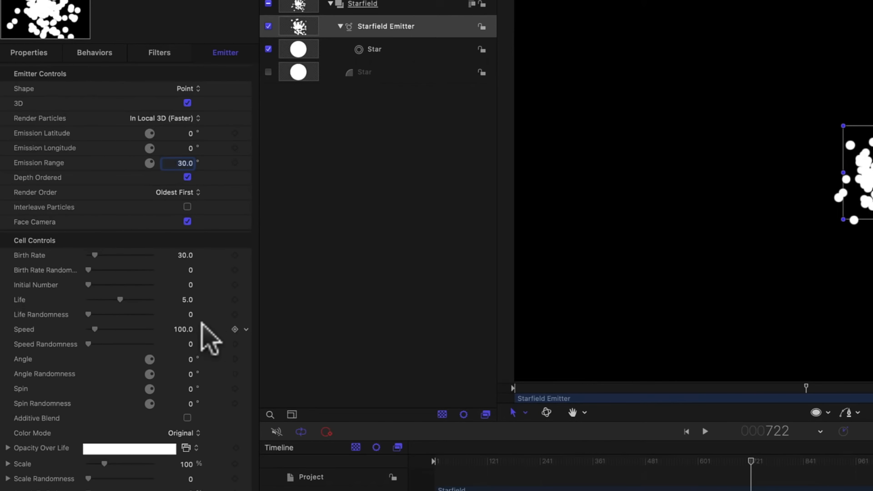
# Set the emitter's particle Speed to 600 and Speed Randomness to 500, and preview the motion
pyautogui.click(178, 331)
pyautogui.write('600')
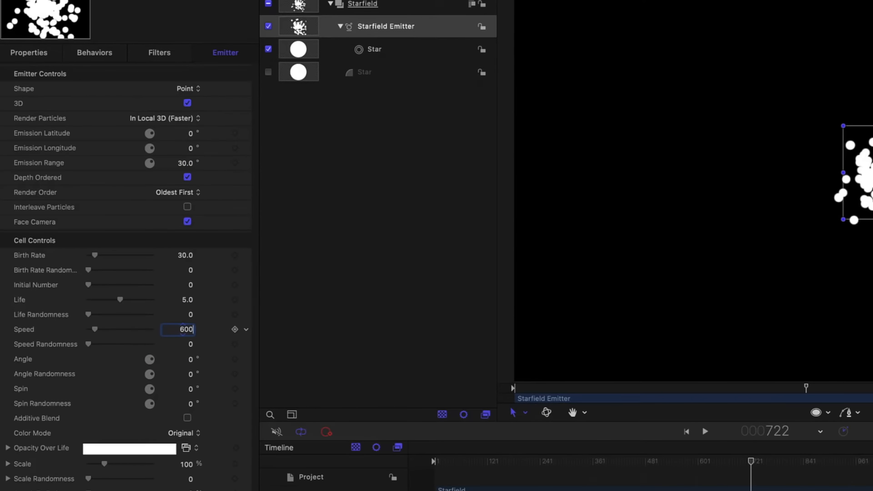
pyautogui.press('Tab')
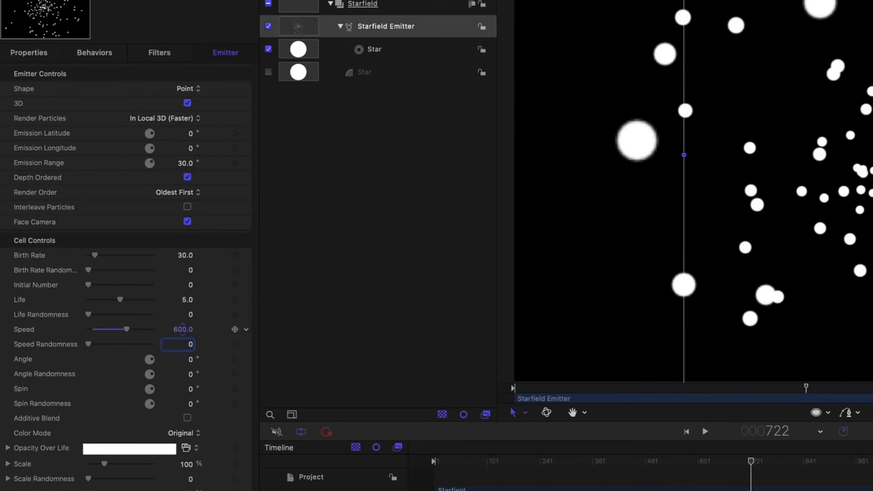
pyautogui.write('500')
pyautogui.press('Return')
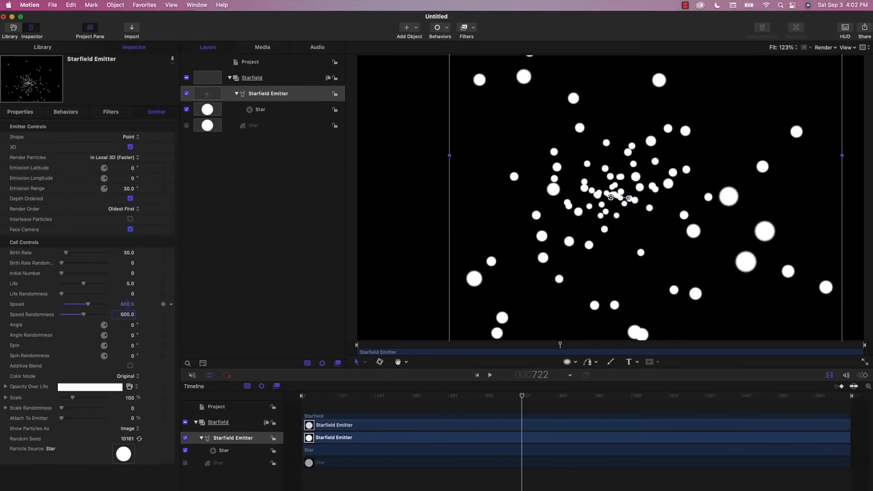
pyautogui.press('space')
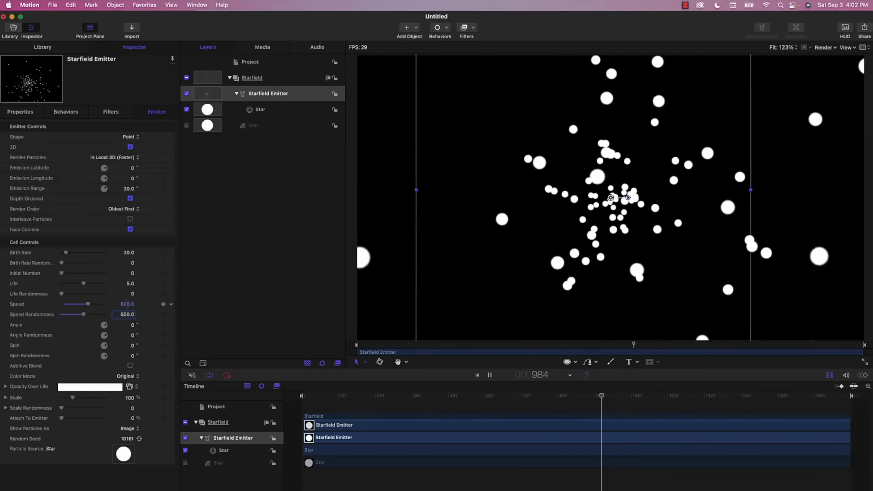
pyautogui.press('space')
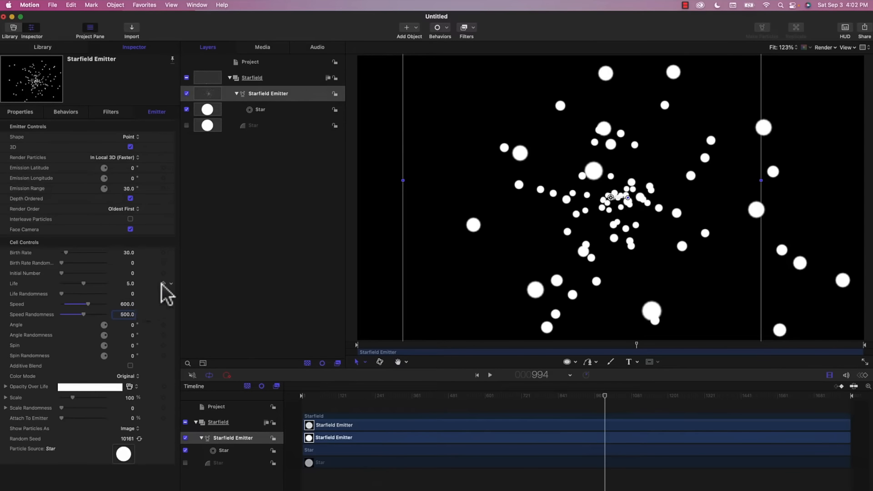
# Set the emitter's particle Life to 15 and particle Scale to 10%
pyautogui.click(127, 283)
pyautogui.write('15')
pyautogui.press('Return')
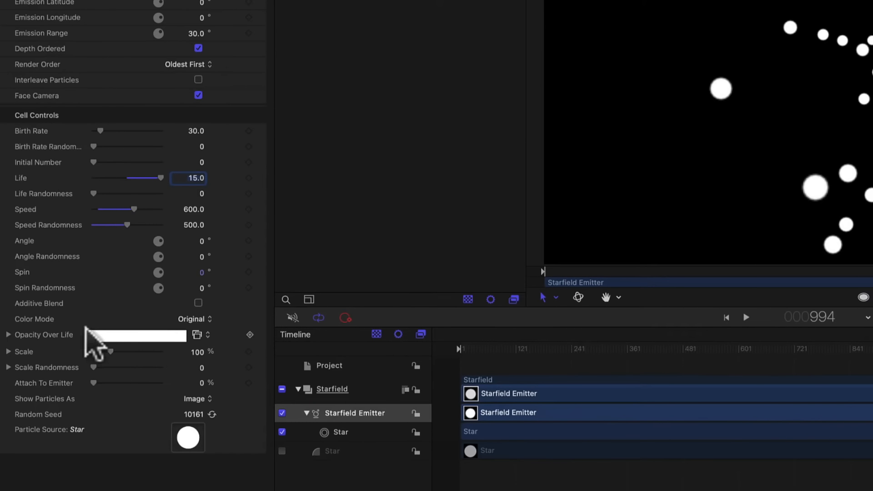
pyautogui.click(197, 351)
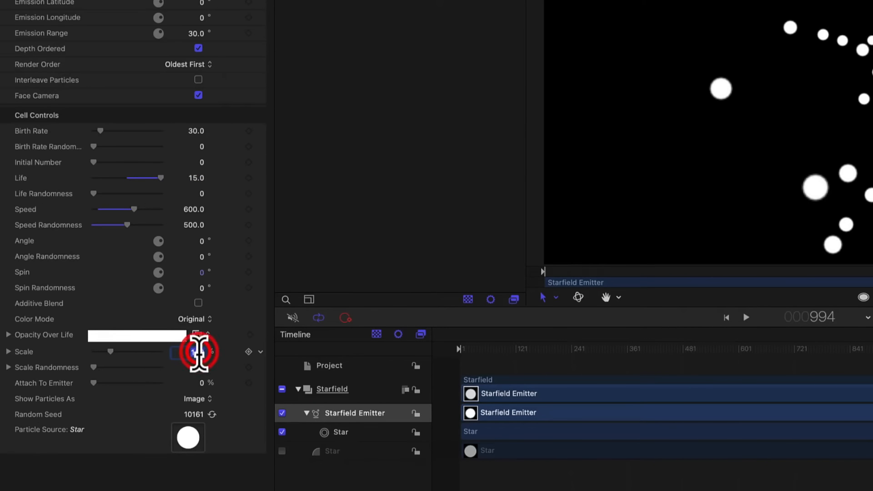
pyautogui.write('10')
pyautogui.press('Return')
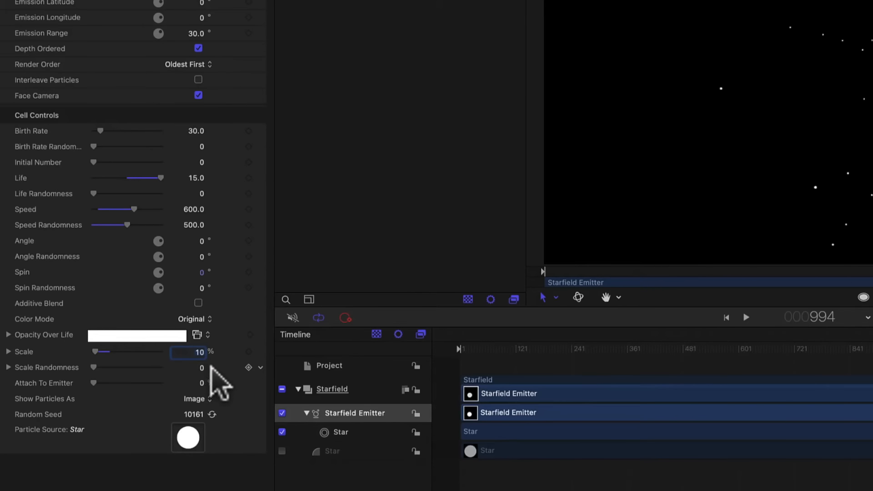
# Try a particle Scale Randomness of 5 on the Starfield Emitter and play back the result
pyautogui.click(200, 368)
pyautogui.write('5')
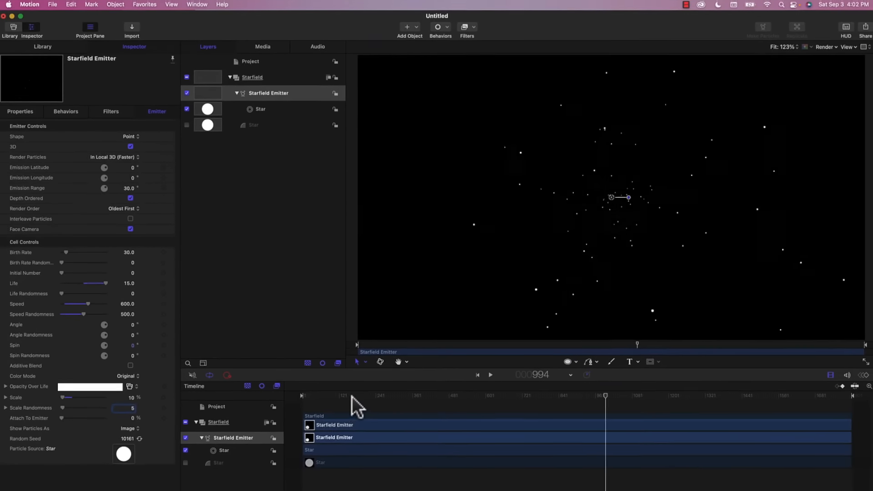
pyautogui.click(352, 396)
pyautogui.press('space')
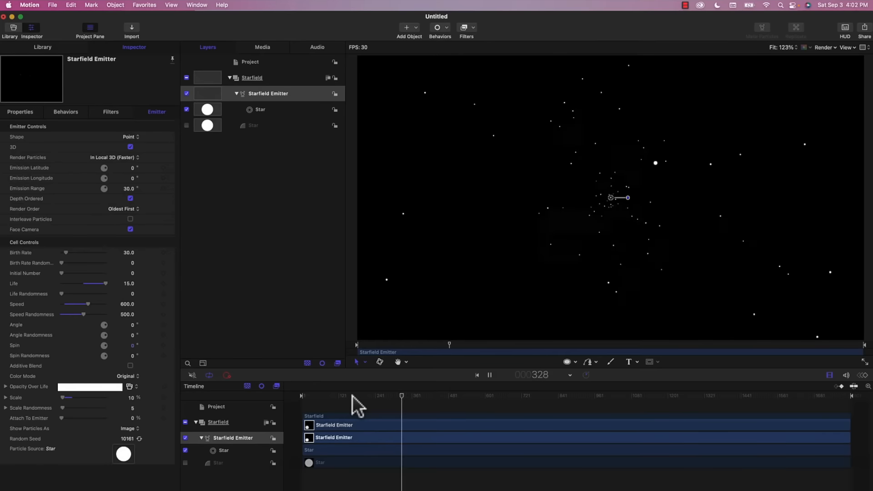
pyautogui.press('space')
# Set the emitter's Scale Randomness to 8 and preview the variation in star sizes
pyautogui.click(133, 408)
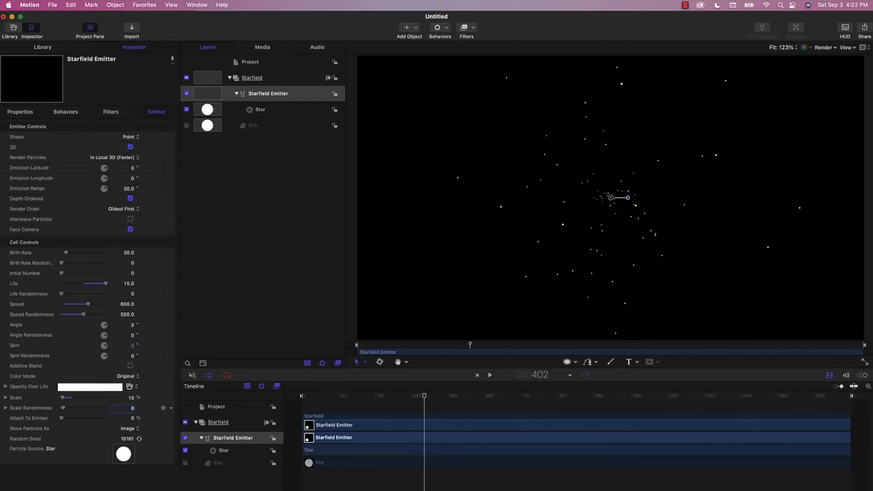
pyautogui.press('space')
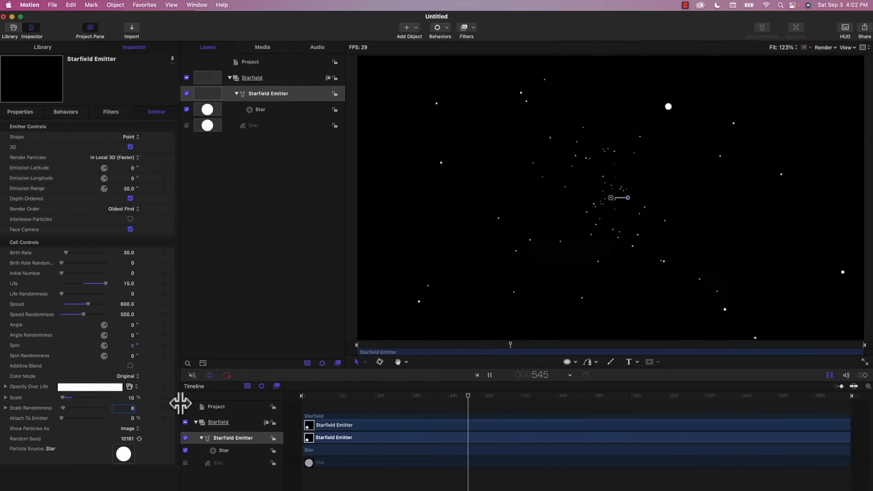
pyautogui.press('space')
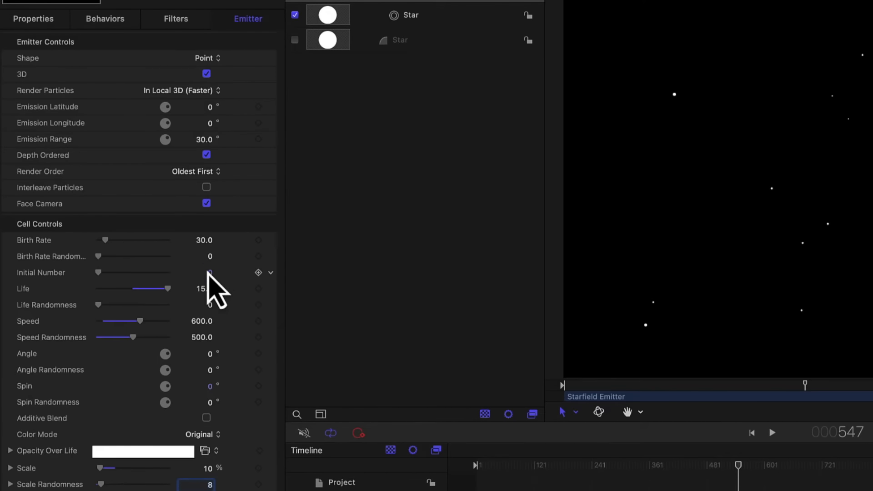
# Set the emitter's Initial Number to 100 and its Birth Rate to 200
pyautogui.click(208, 273)
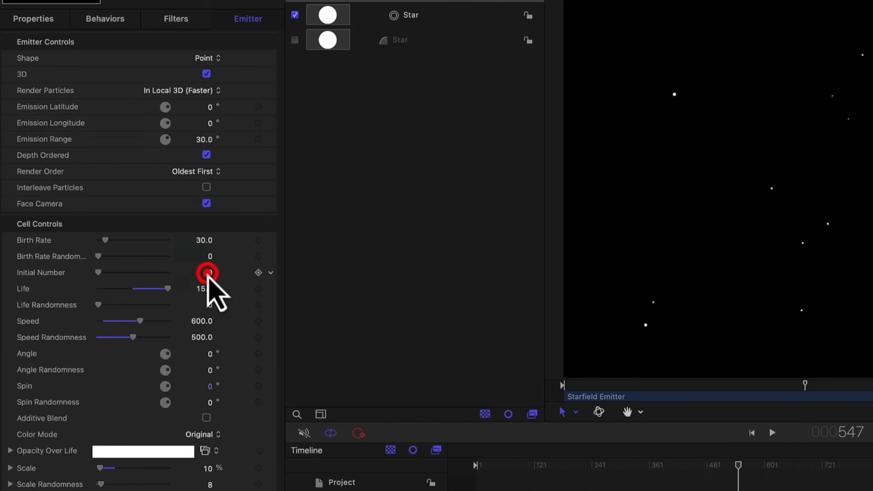
pyautogui.write('100')
pyautogui.press('Return')
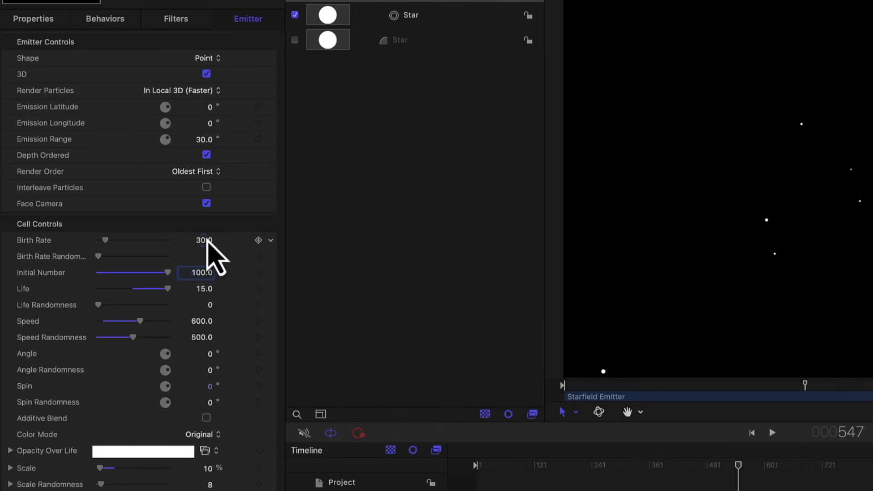
pyautogui.click(201, 239)
pyautogui.write('20')
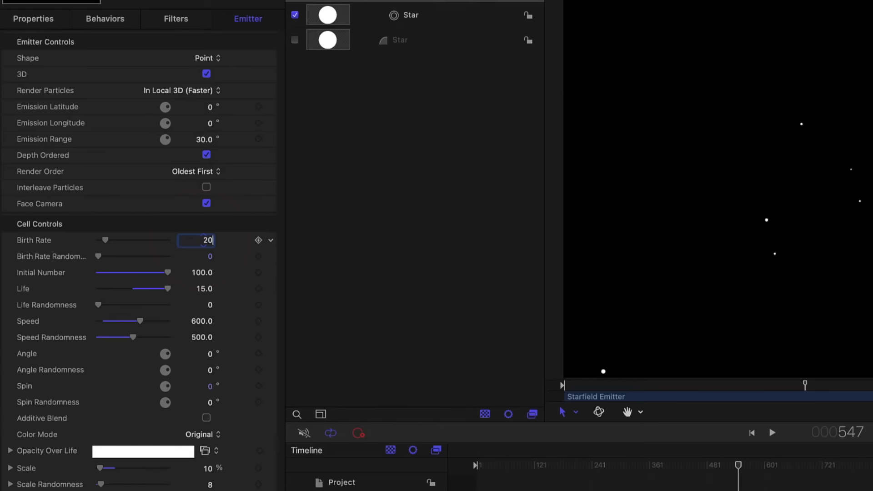
# Set the emitter's Birth Rate Randomness to 50 and play back the denser starfield
pyautogui.click(209, 257)
pyautogui.write('50.0')
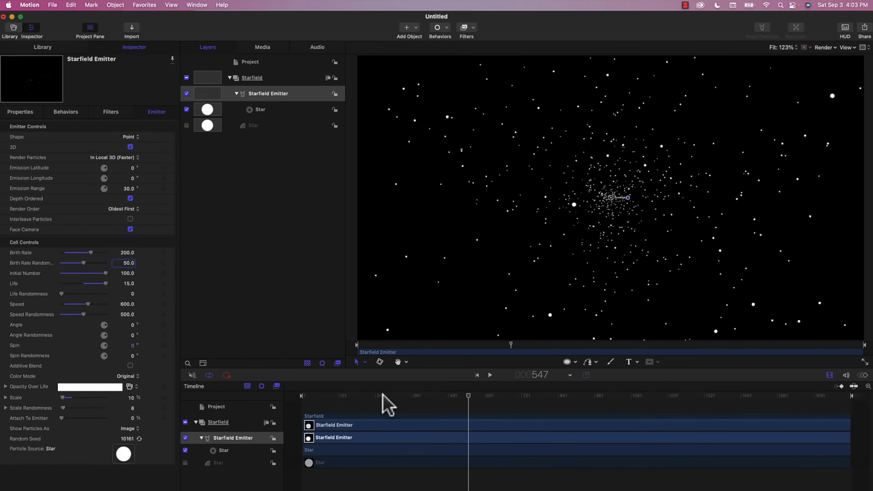
pyautogui.click(574, 455)
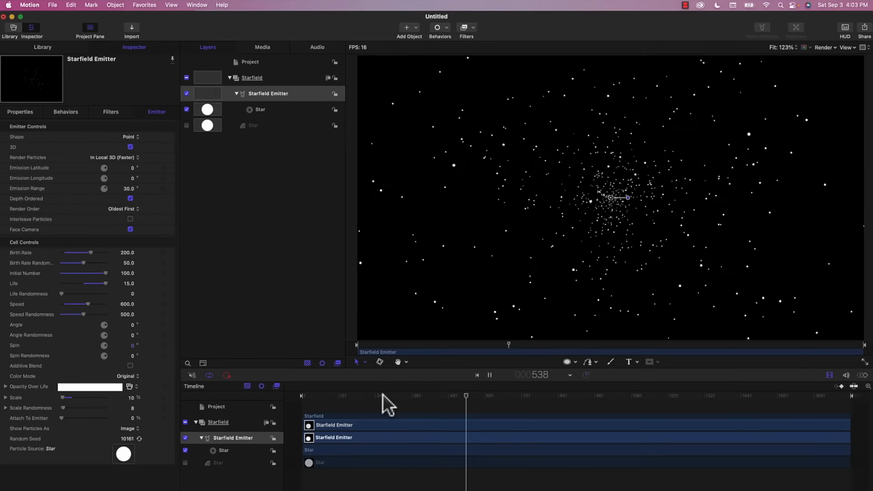
pyautogui.press('space')
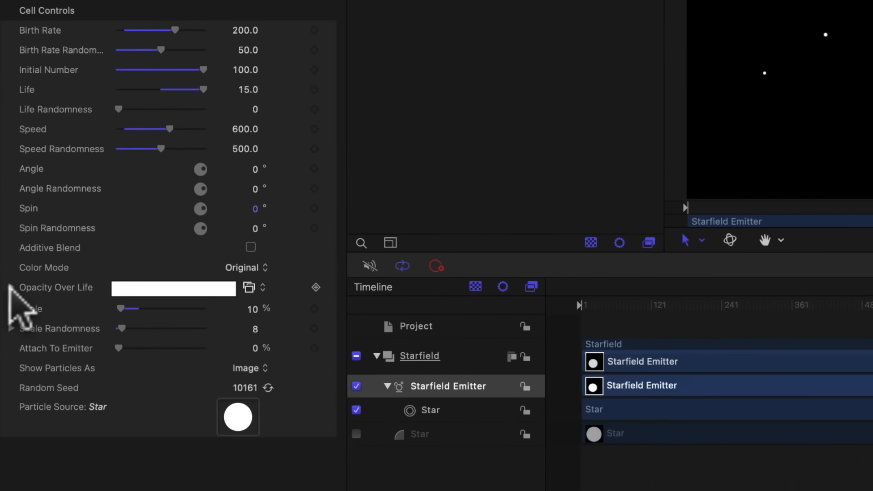
# Expand the emitter's Opacity Over Life gradient and set its first opacity tag to 0% opacity
pyautogui.click(5, 387)
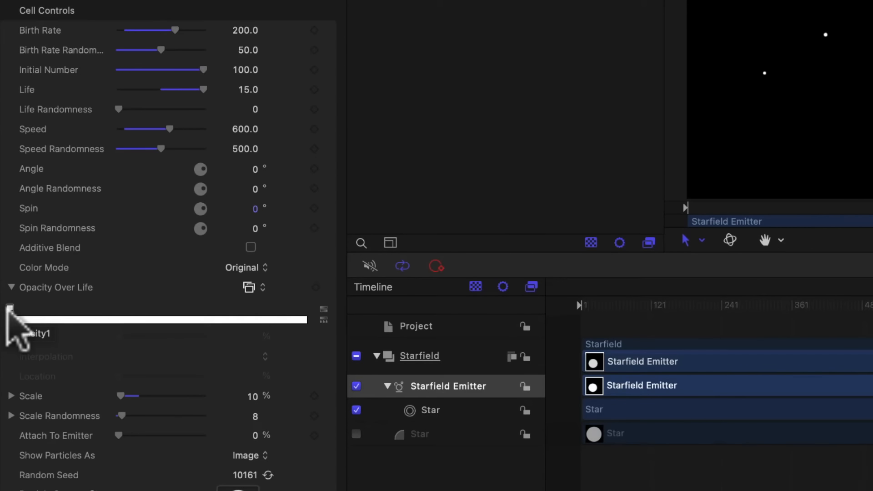
pyautogui.click(7, 309)
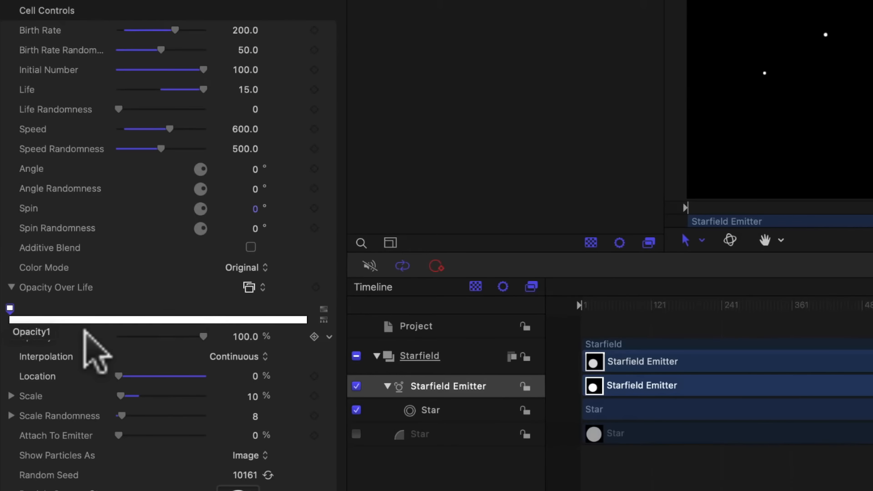
pyautogui.moveTo(203, 336); pyautogui.dragTo(101, 331)
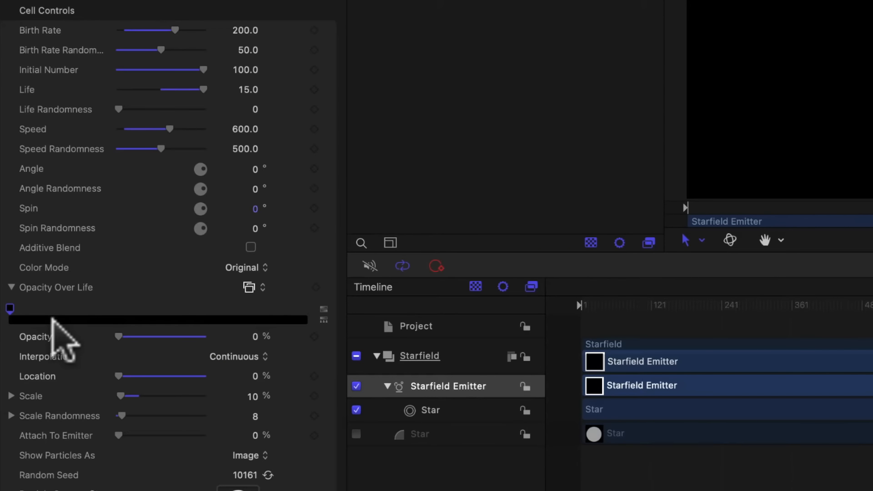
# Add a second Opacity Over Life tag at location 20% with 100% opacity, and play back the star fade-in
pyautogui.click(53, 319)
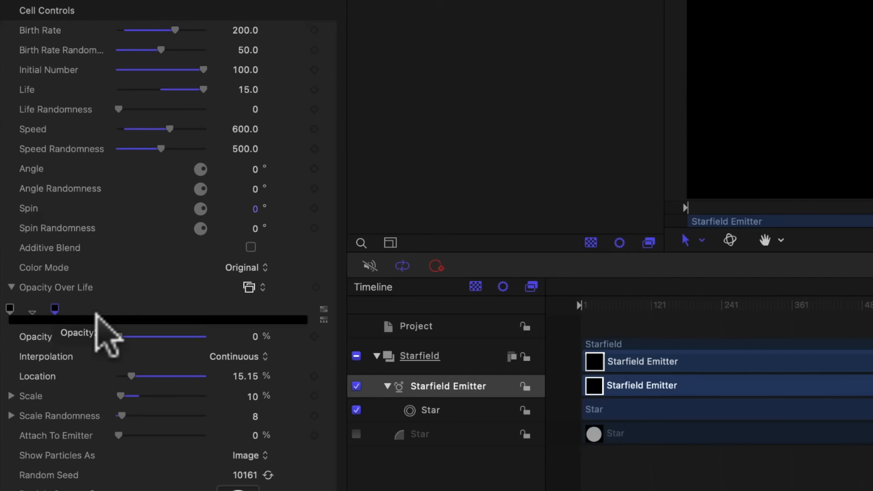
pyautogui.doubleClick(239, 377)
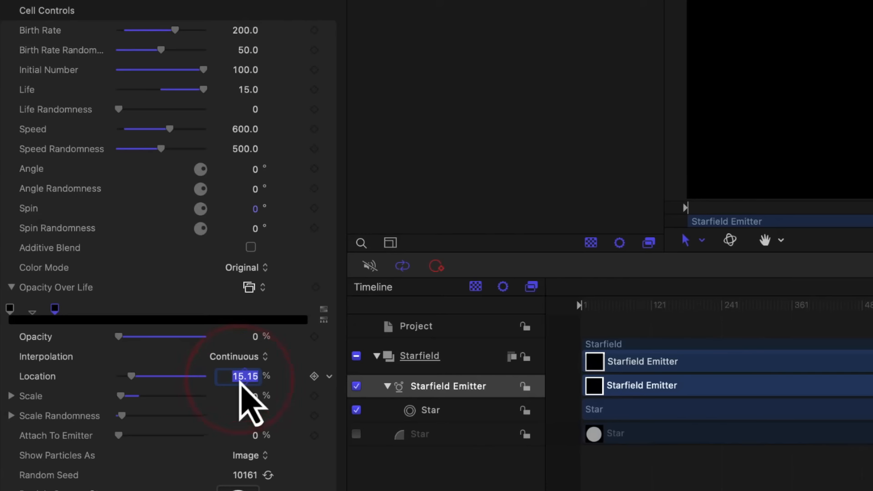
pyautogui.write('20')
pyautogui.press('Return')
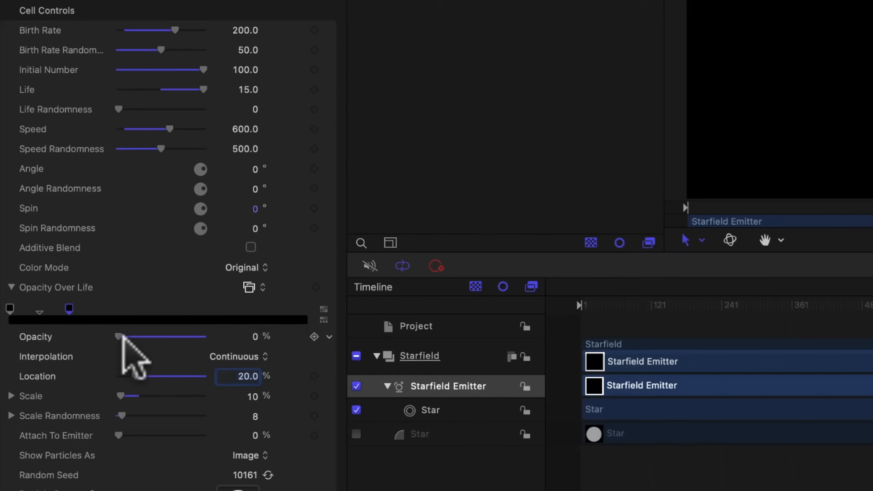
pyautogui.moveTo(119, 335); pyautogui.dragTo(206, 335)
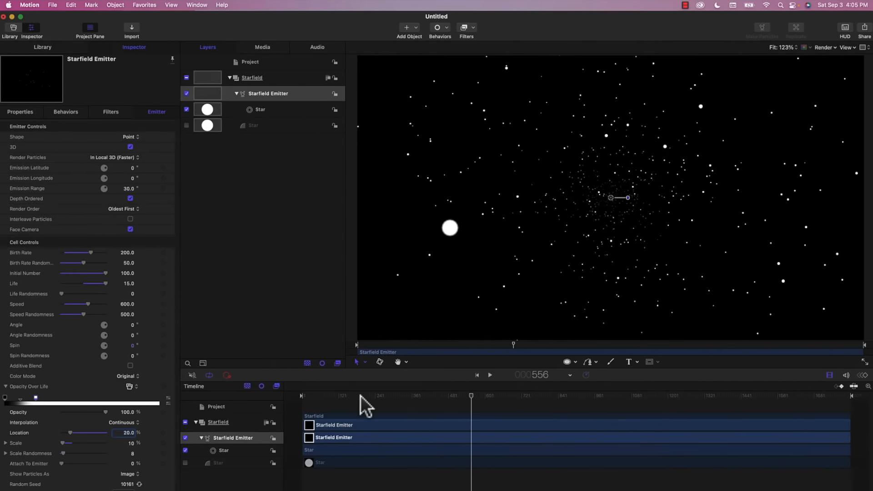
pyautogui.click(361, 395)
pyautogui.press('space')
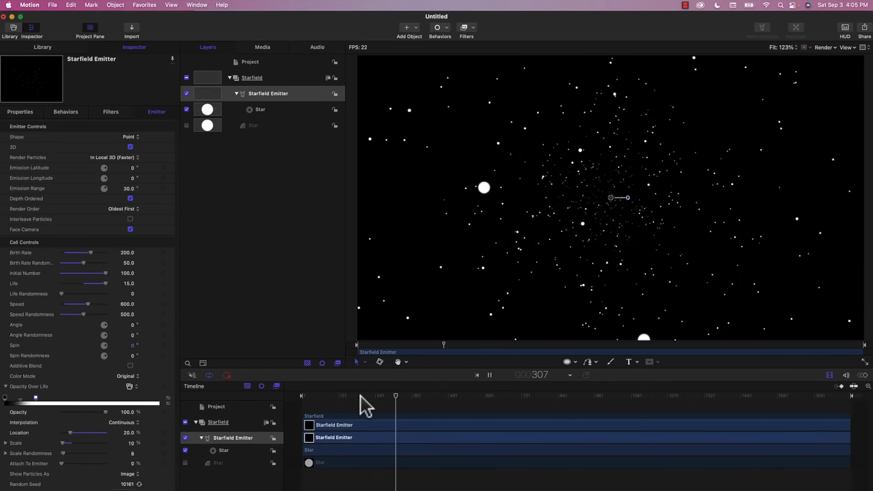
pyautogui.press('space')
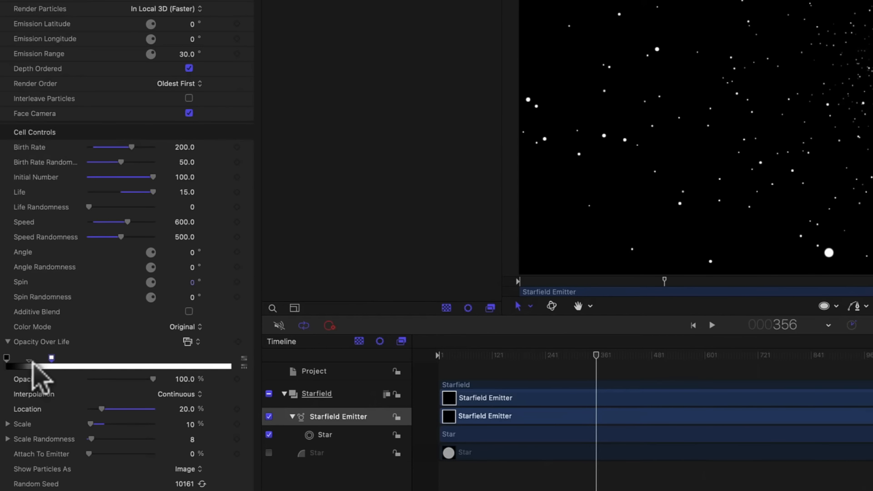
# Add an Opacity Over Life tag between the existing two at location 10% with 0% opacity, and preview the starfield
pyautogui.click(26, 364)
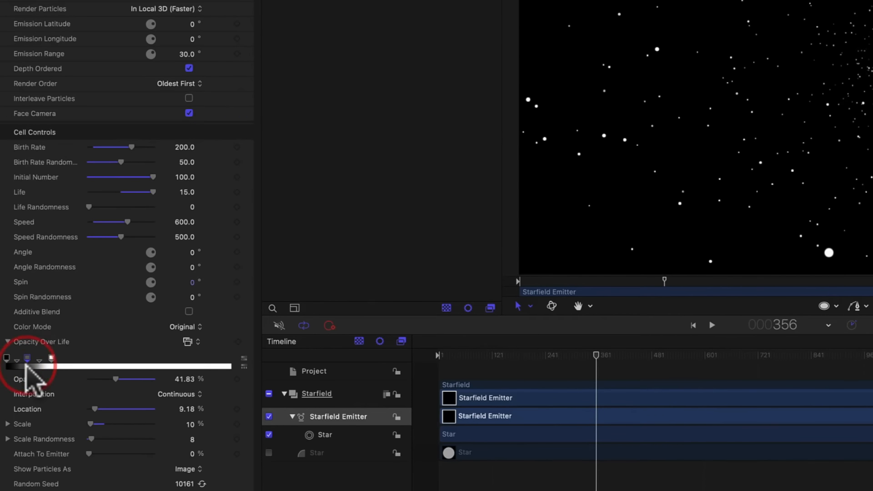
pyautogui.click(188, 409)
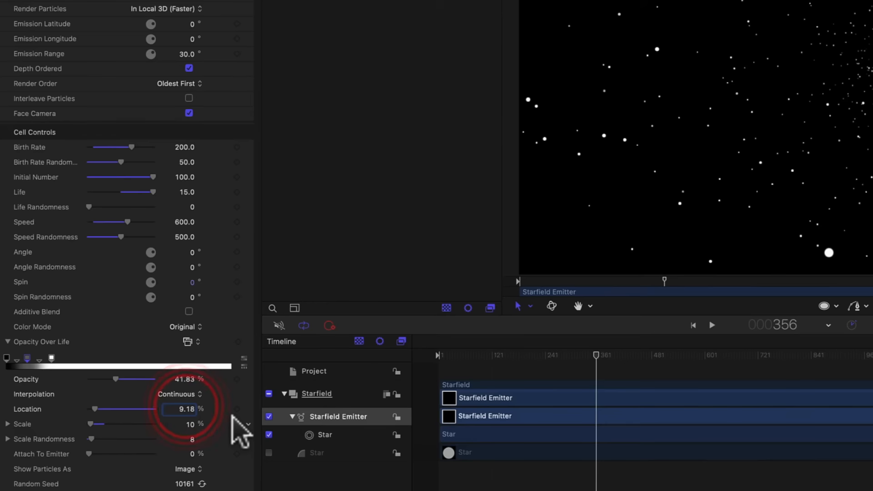
pyautogui.doubleClick(182, 409)
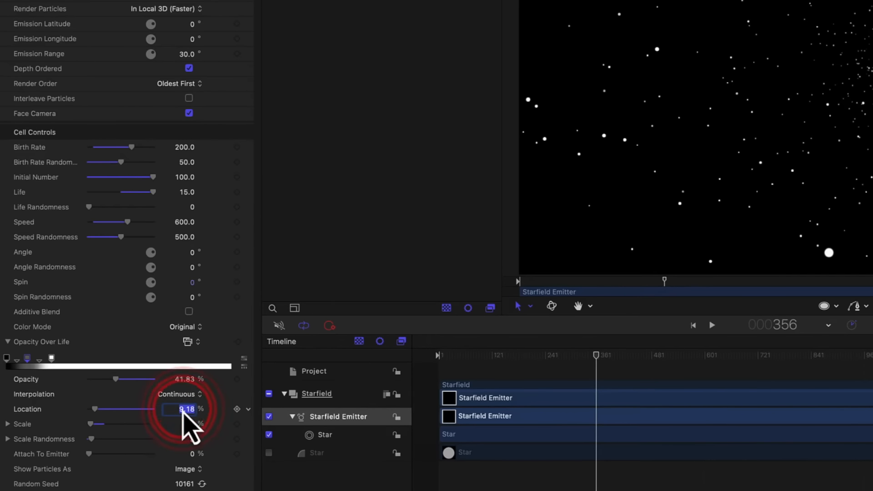
pyautogui.write('10')
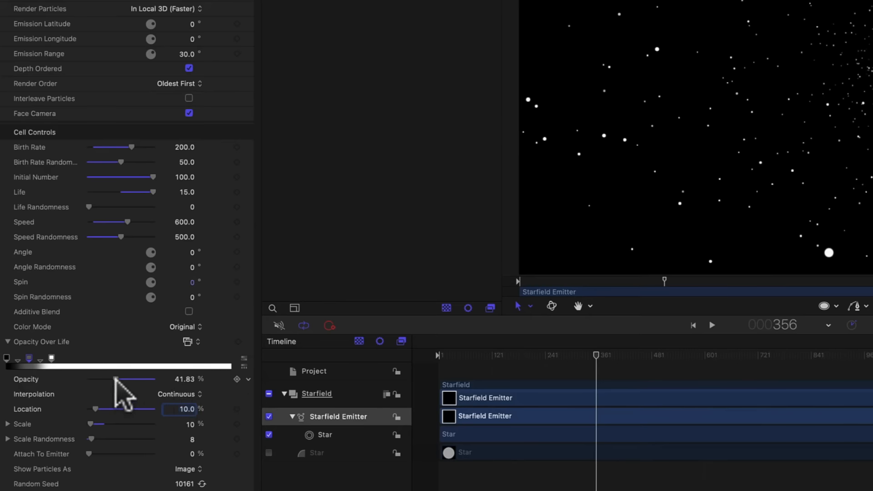
pyautogui.moveTo(116, 379); pyautogui.dragTo(86, 378)
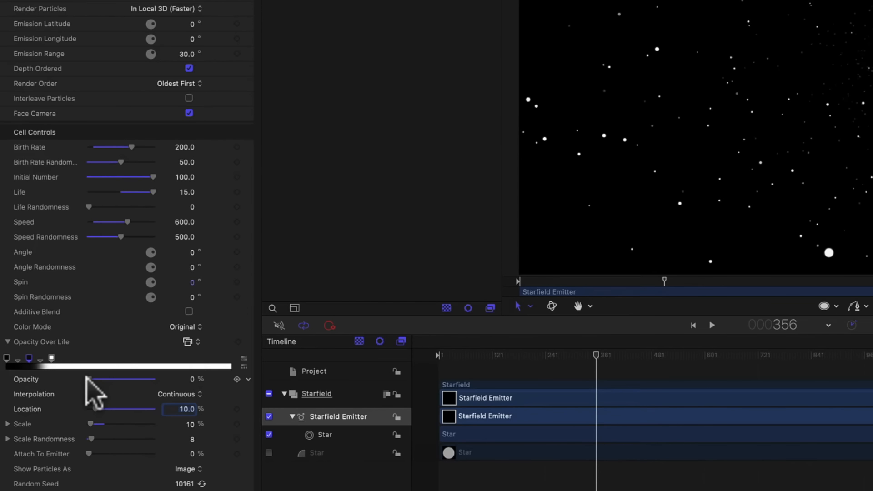
pyautogui.click(89, 379)
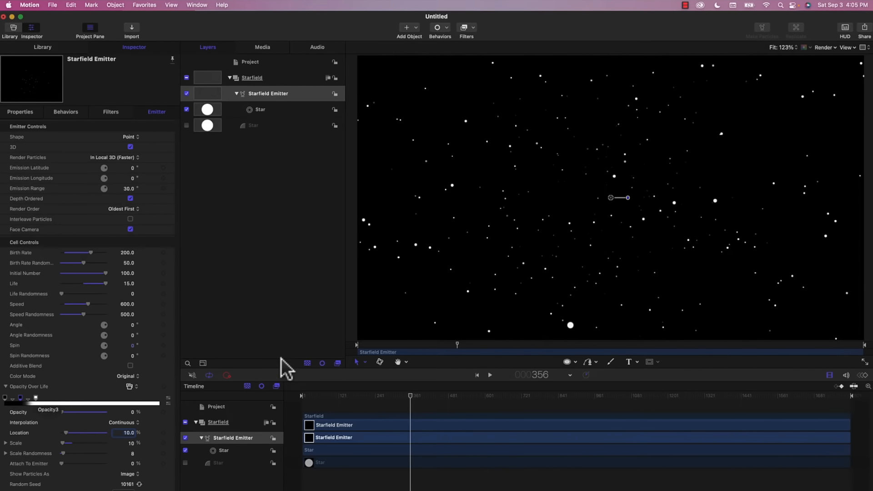
pyautogui.click(314, 394)
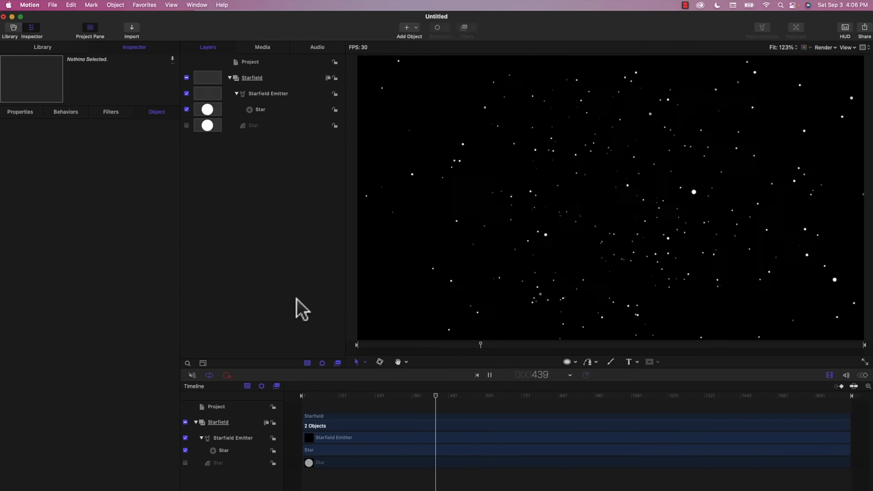
pyautogui.press('space')
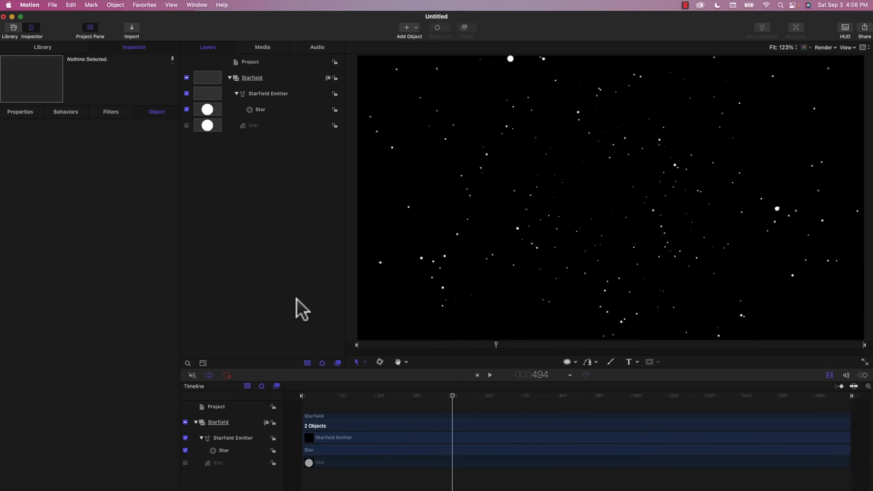
pyautogui.click(452, 397)
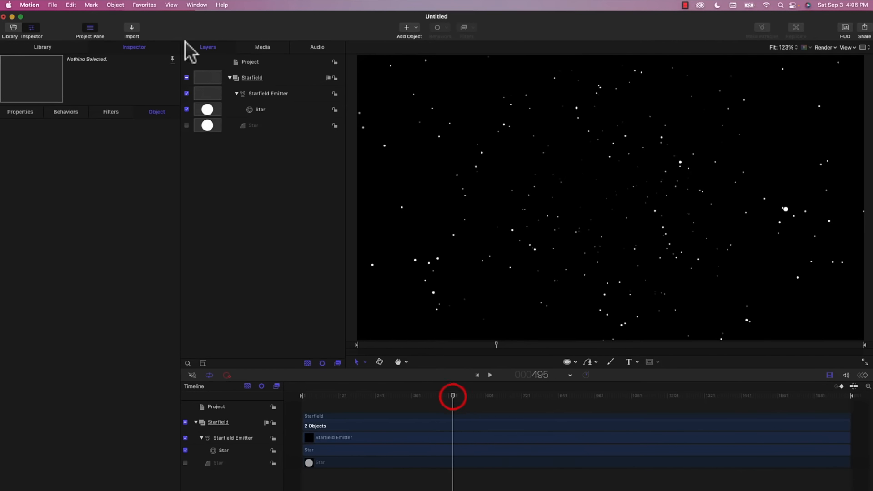
# Add a Gaussian Blur filter to the hidden Star source shape below the Starfield Emitter
pyautogui.click(265, 92)
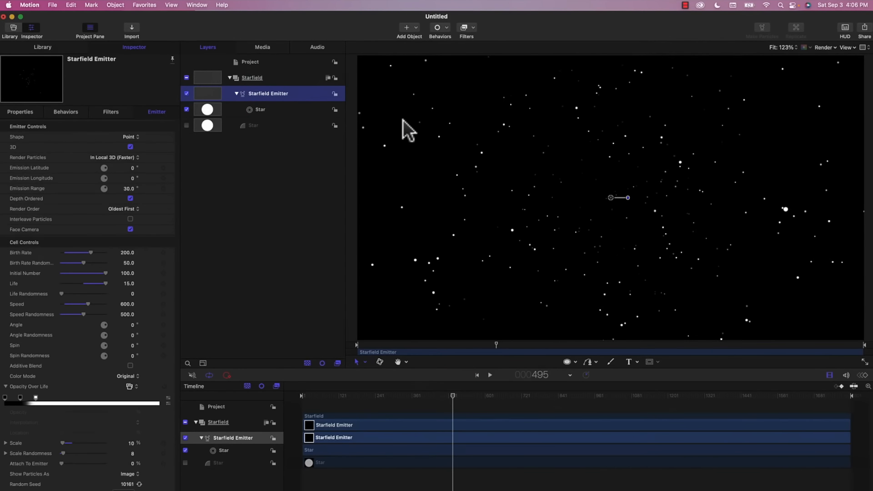
pyautogui.click(272, 130)
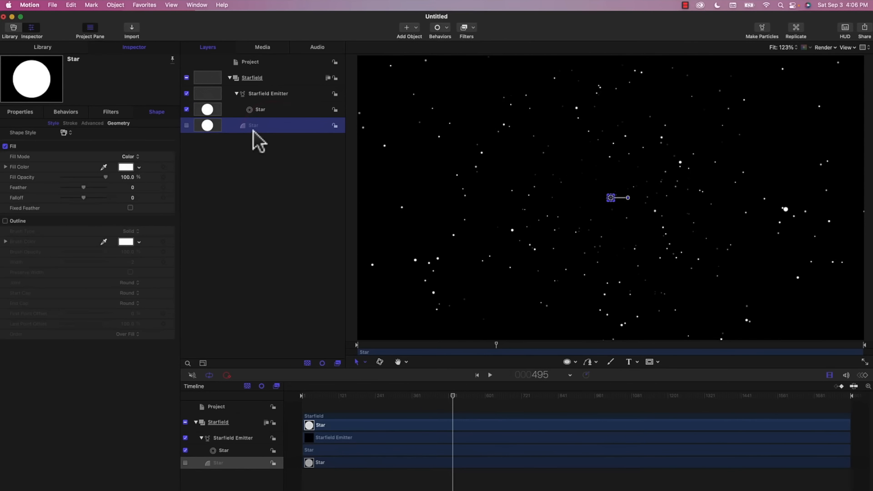
pyautogui.click(470, 28)
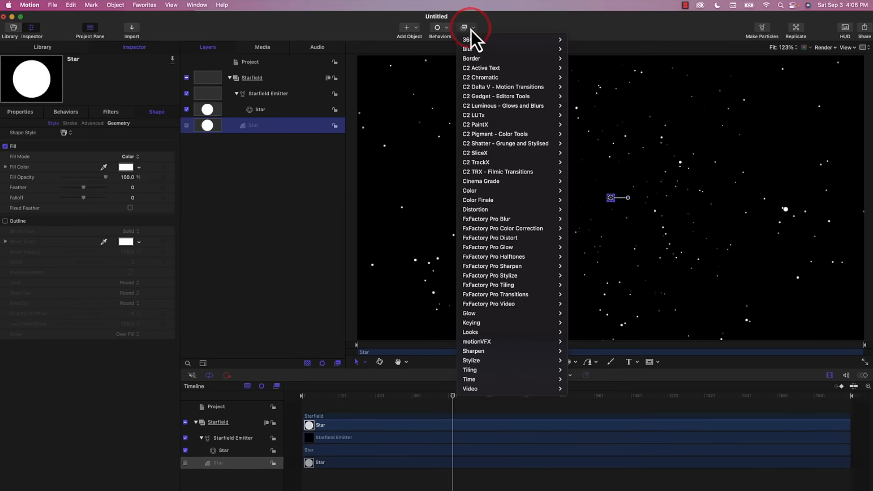
pyautogui.moveTo(484, 61)
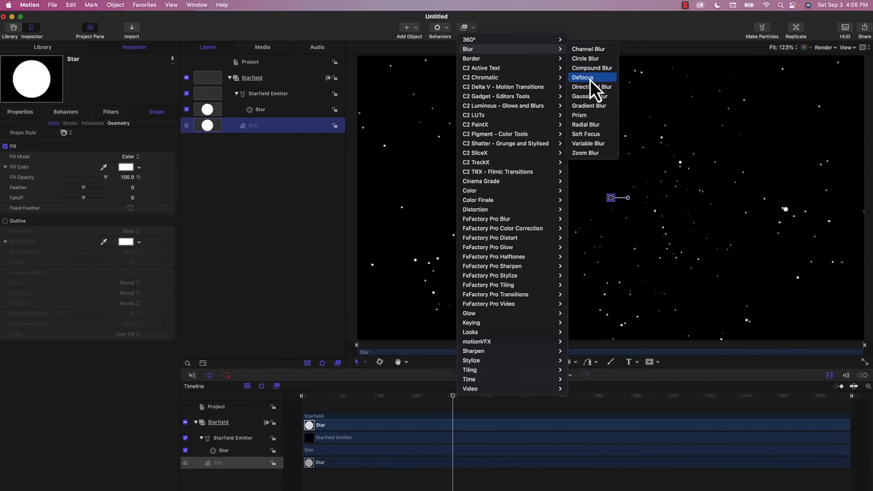
pyautogui.click(590, 95)
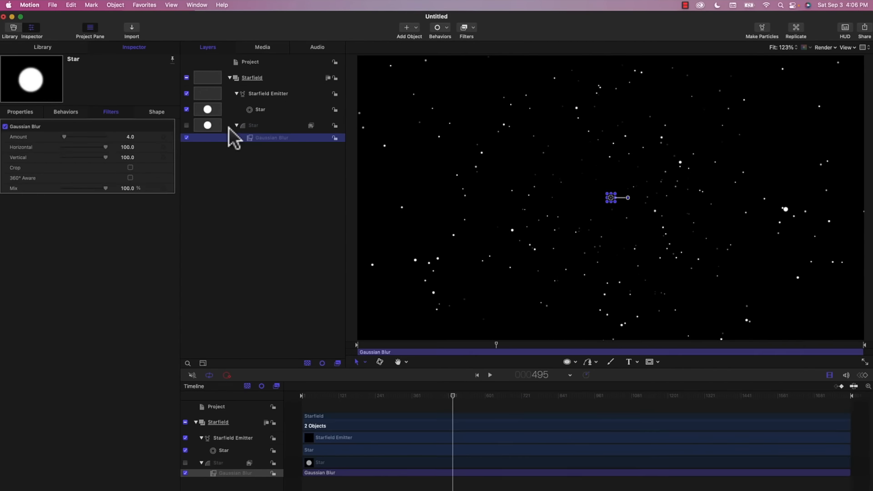
# Set the Gaussian Blur amount to 30 and scrub forward through the starfield to check the softness
pyautogui.click(128, 138)
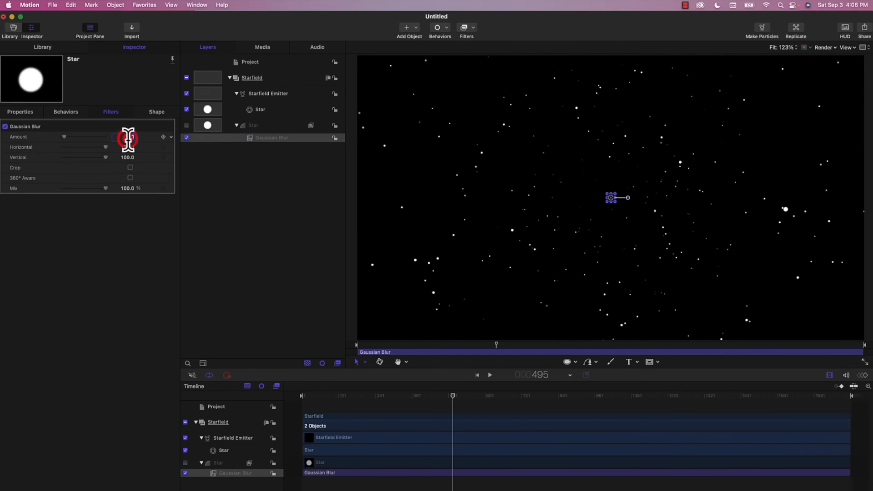
pyautogui.press('Return')
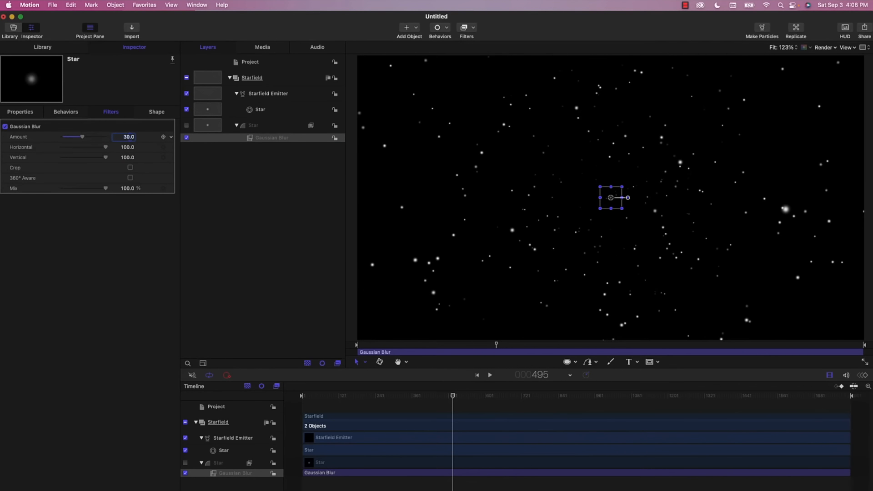
pyautogui.click(452, 396)
pyautogui.moveTo(452, 398); pyautogui.dragTo(470, 397)
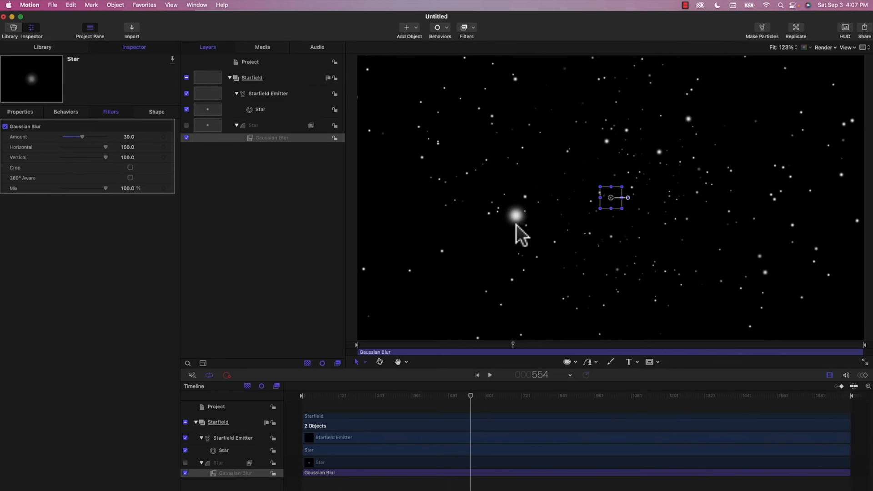
# Set the Gaussian Blur amount to 40 and play back the softened stars from near the start
pyautogui.click(128, 137)
pyautogui.press('Return')
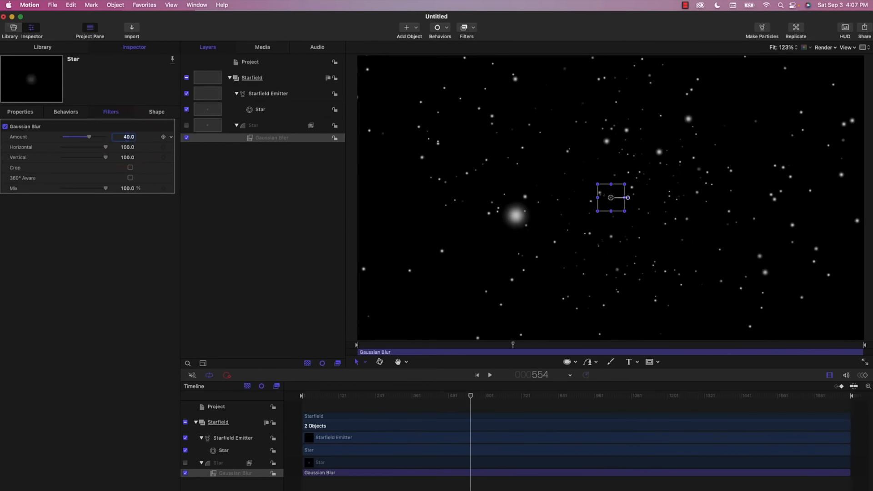
pyautogui.click(329, 395)
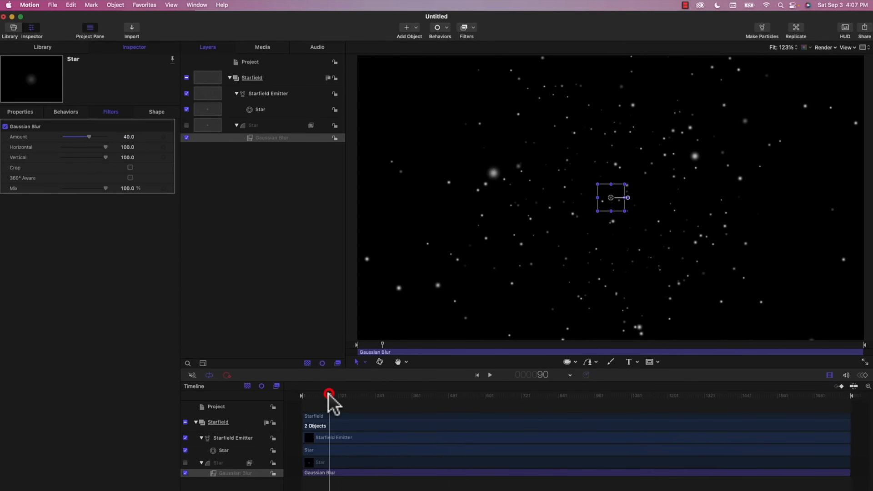
pyautogui.click(307, 322)
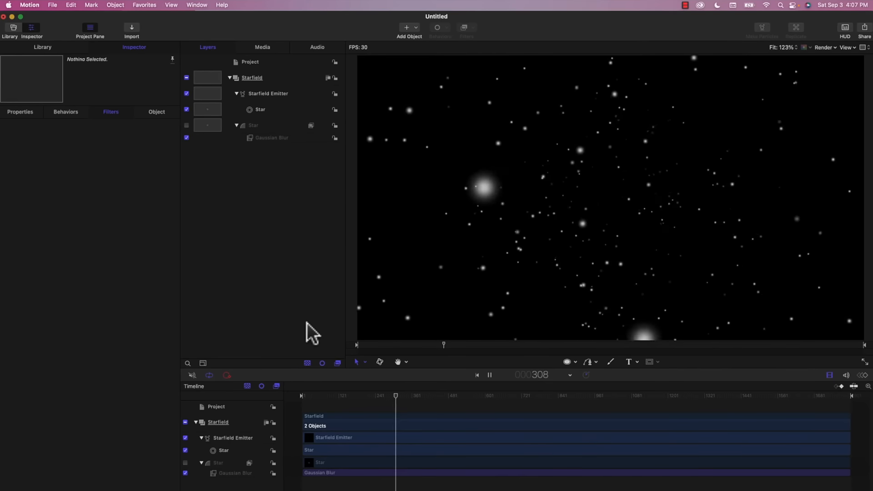
pyautogui.press('space')
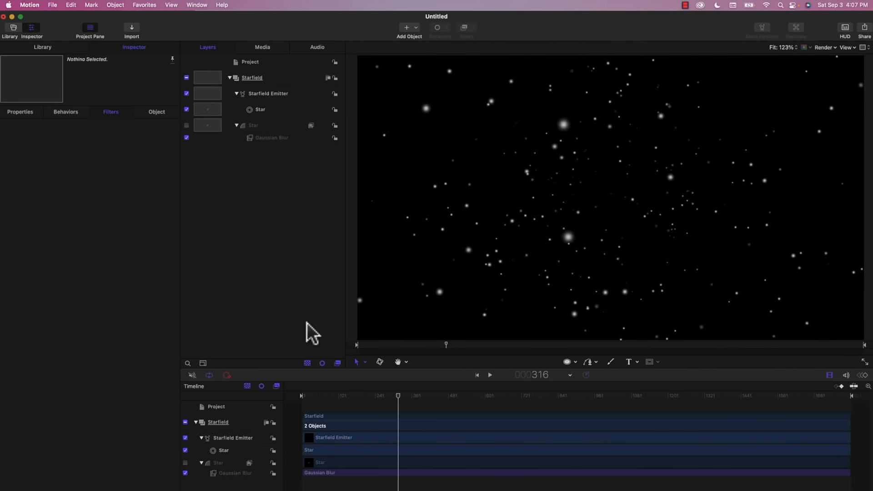
# Set the Starfield Emitter's Scale to 5% and Scale Randomness to 4, and play back the smaller stars
pyautogui.click(261, 95)
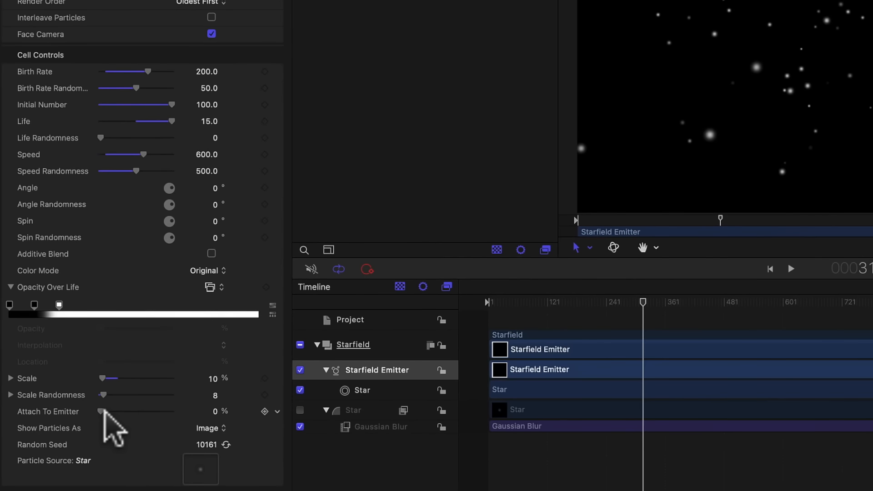
pyautogui.click(213, 379)
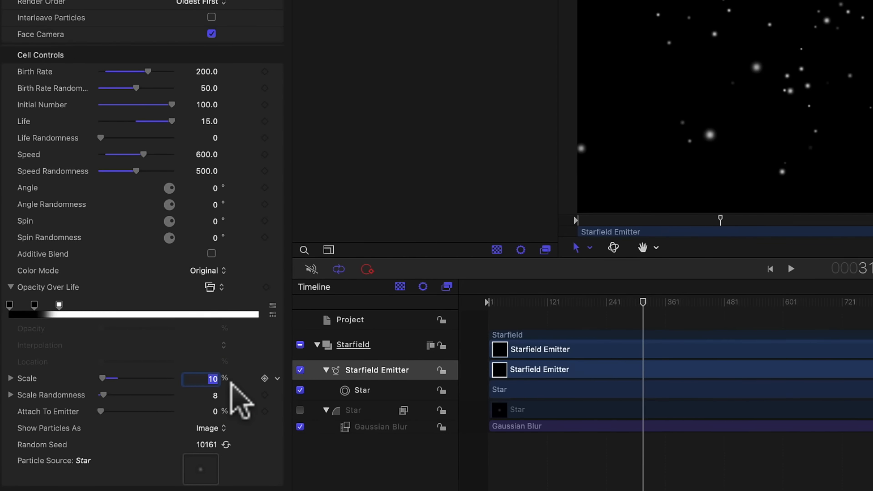
pyautogui.write('5')
pyautogui.click(218, 393)
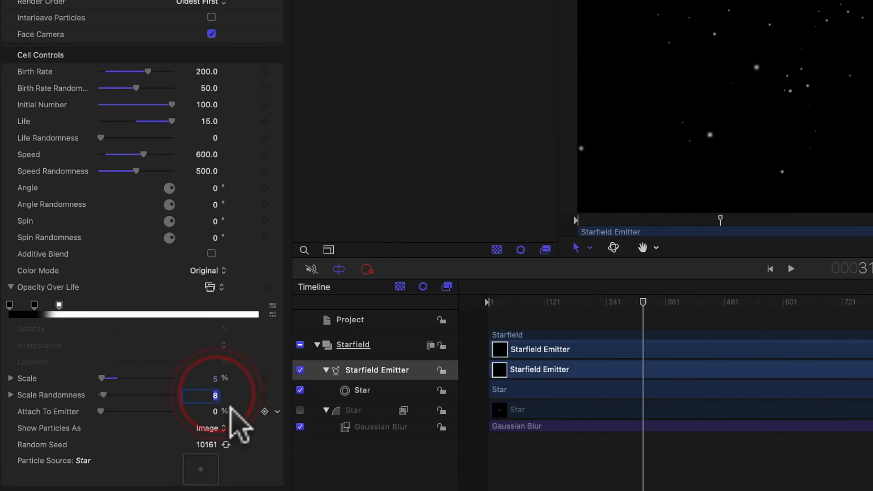
pyautogui.write('4')
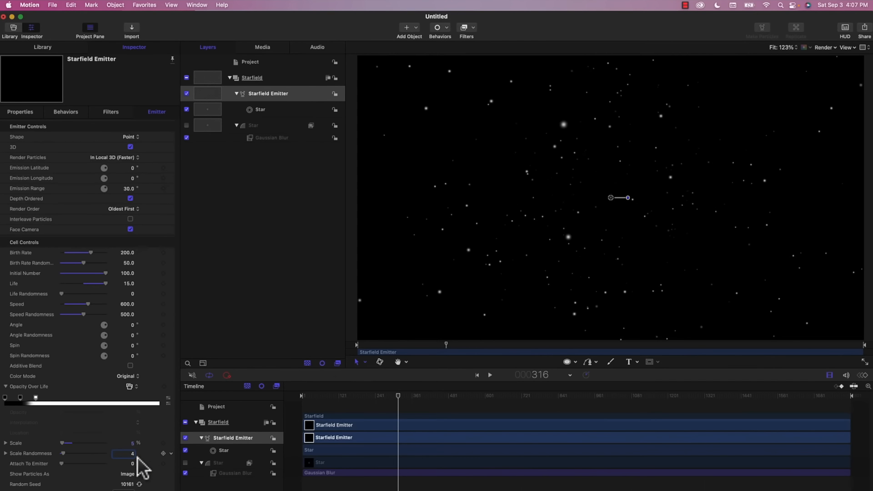
pyautogui.click(371, 395)
pyautogui.press('space')
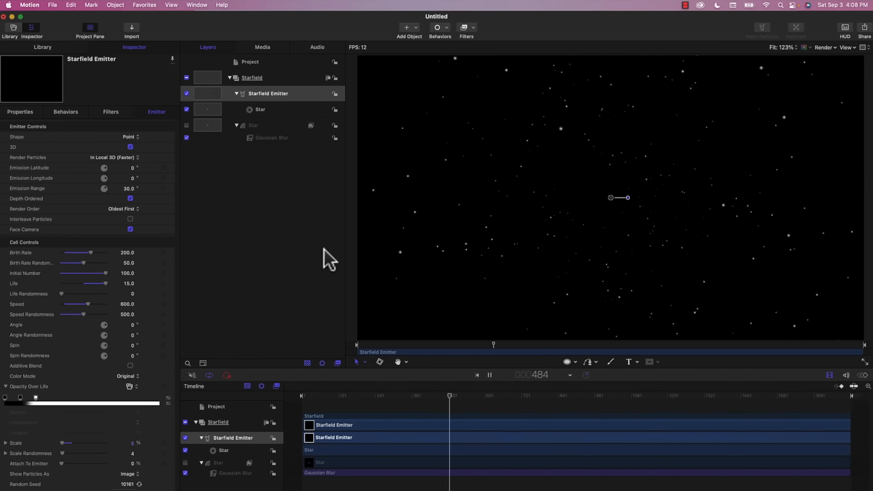
# Turn off the Star shape's Gaussian Blur filter and play back the starfield without it
pyautogui.click(404, 395)
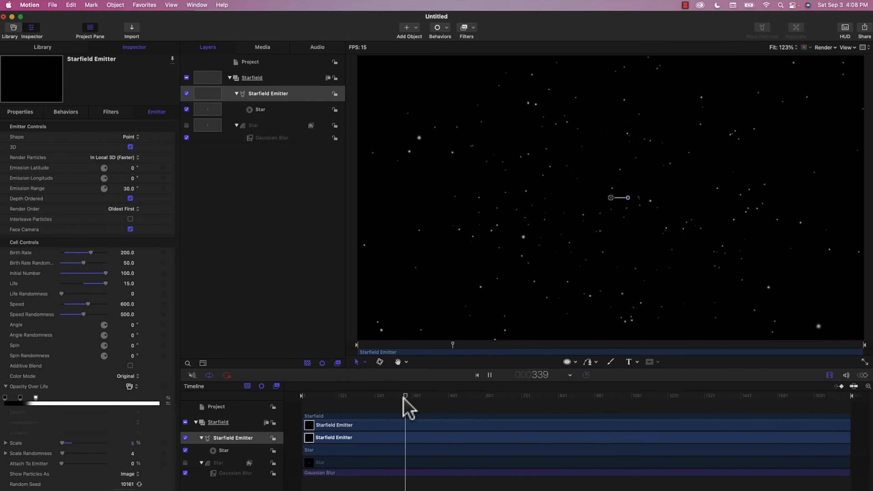
pyautogui.click(235, 217)
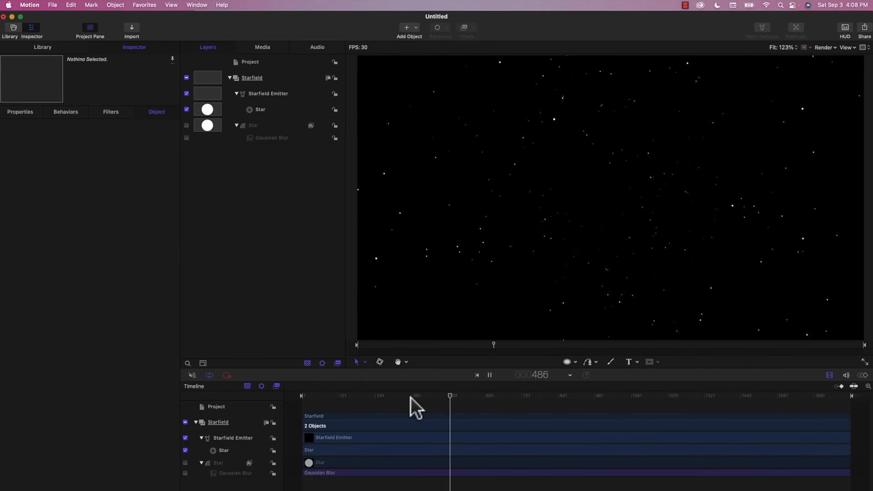
pyautogui.press('space')
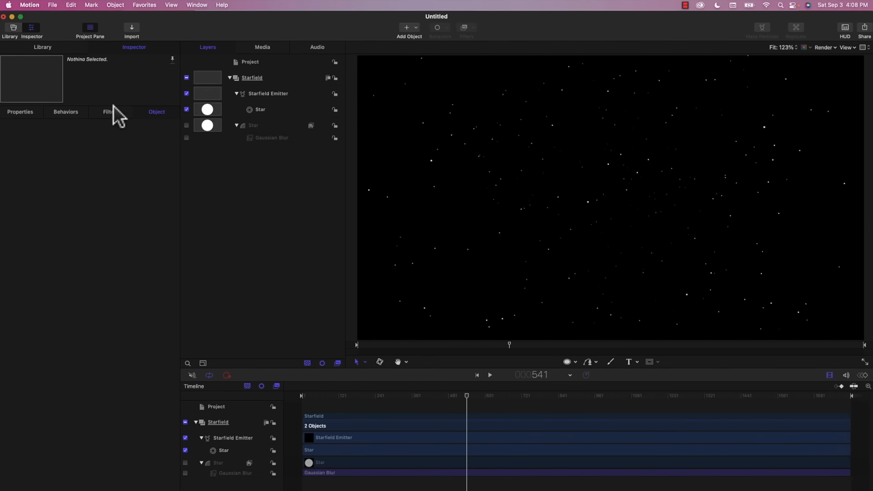
# Set the Starfield Emitter's Scale to 7% and Scale Randomness to 6, and play back the starfield
pyautogui.click(275, 94)
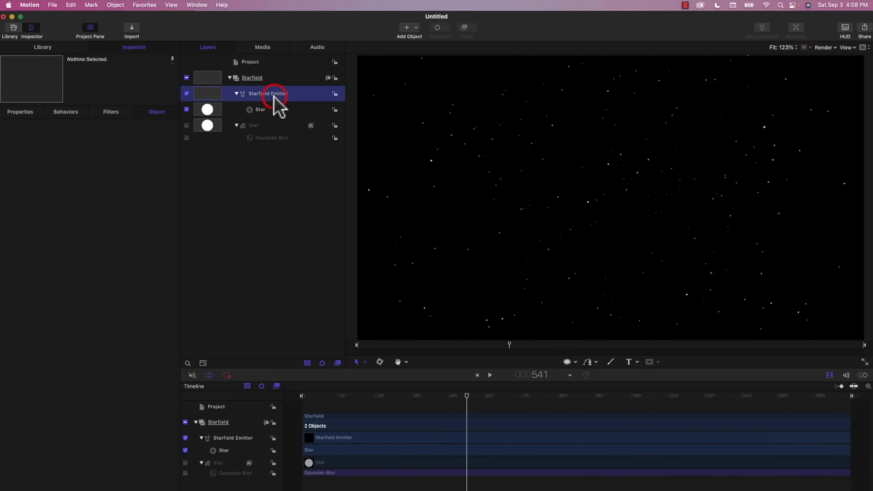
pyautogui.click(131, 444)
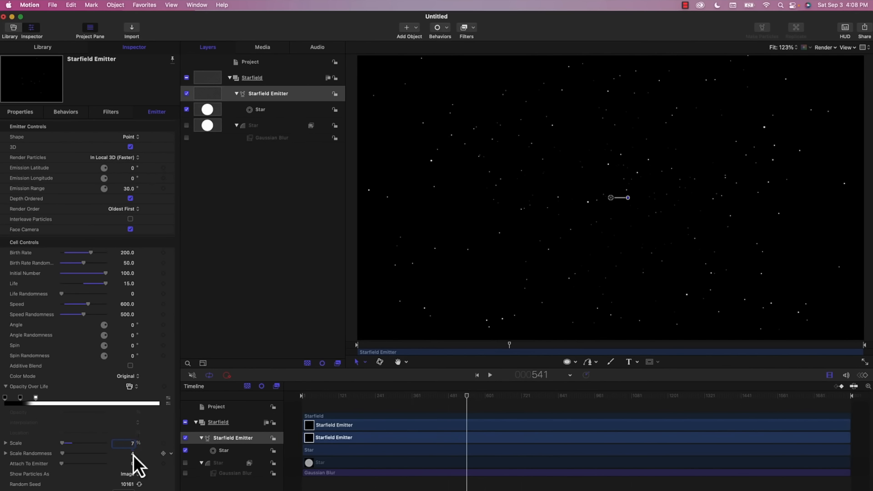
pyautogui.click(132, 453)
pyautogui.write('6')
pyautogui.click(391, 398)
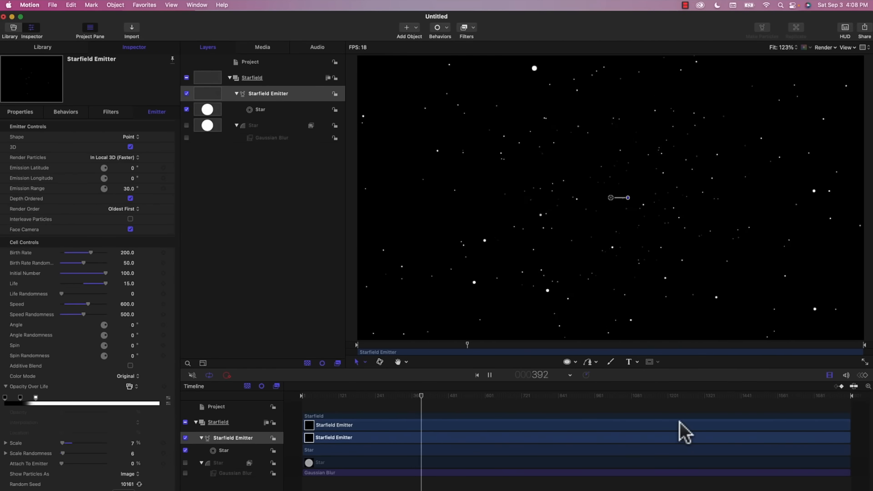
# Turn the Star shape's Gaussian Blur filter back on, and play the Untitled starfield movie in QuickTime Player
pyautogui.click(186, 138)
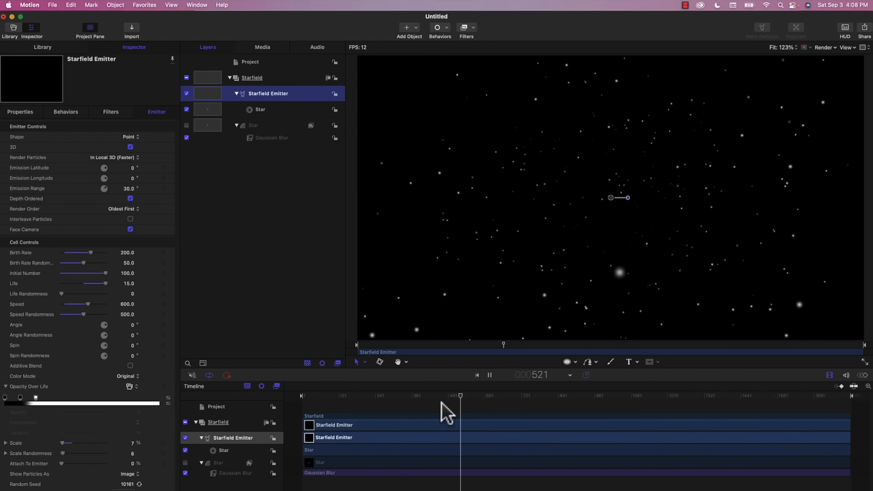
pyautogui.click(430, 401)
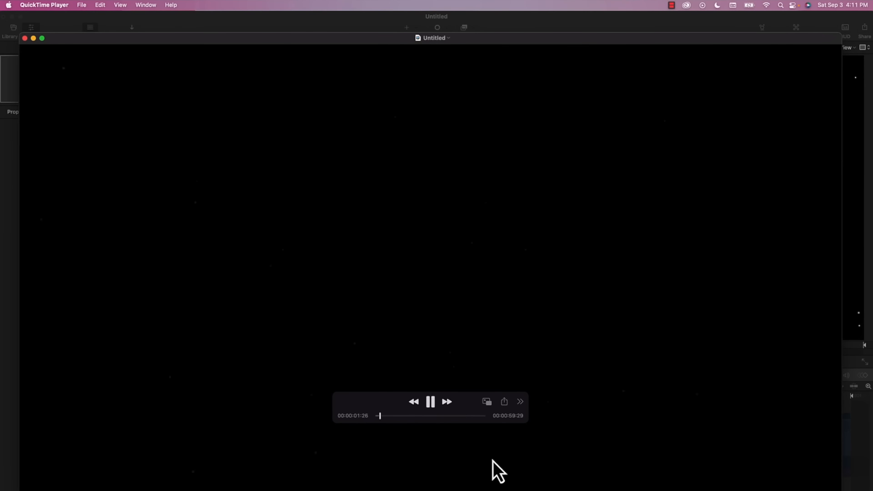